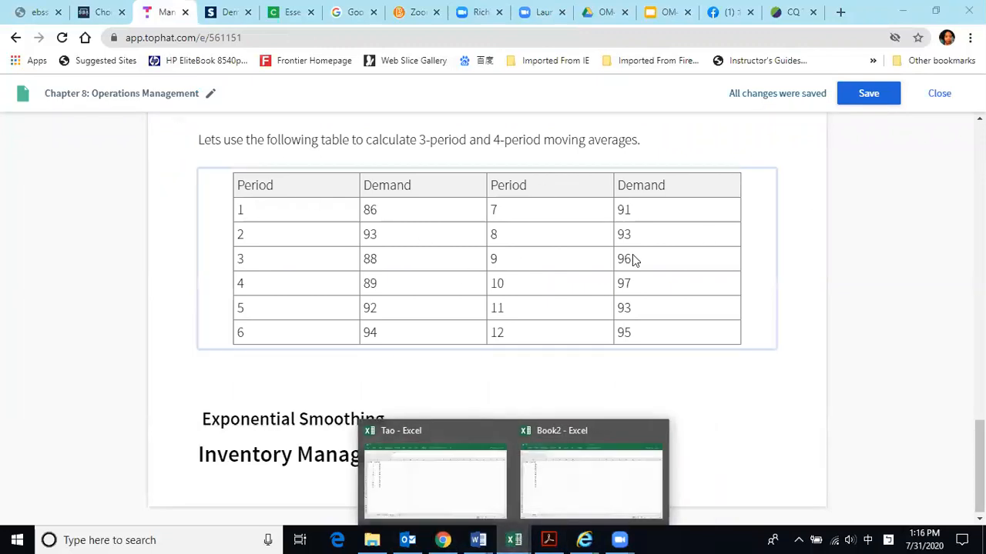
- Switch to the Book2 workbook in Excel and fill A2:A13 with the period series 1 to 12, starting from 1 and 2
left_click(583, 499)
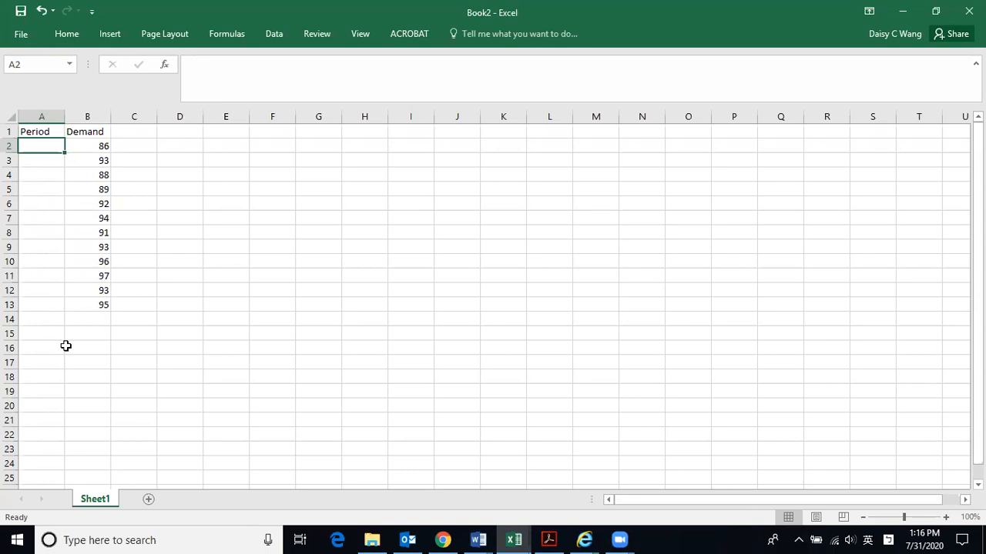
type("1")
key("Return")
type("2")
key("Return")
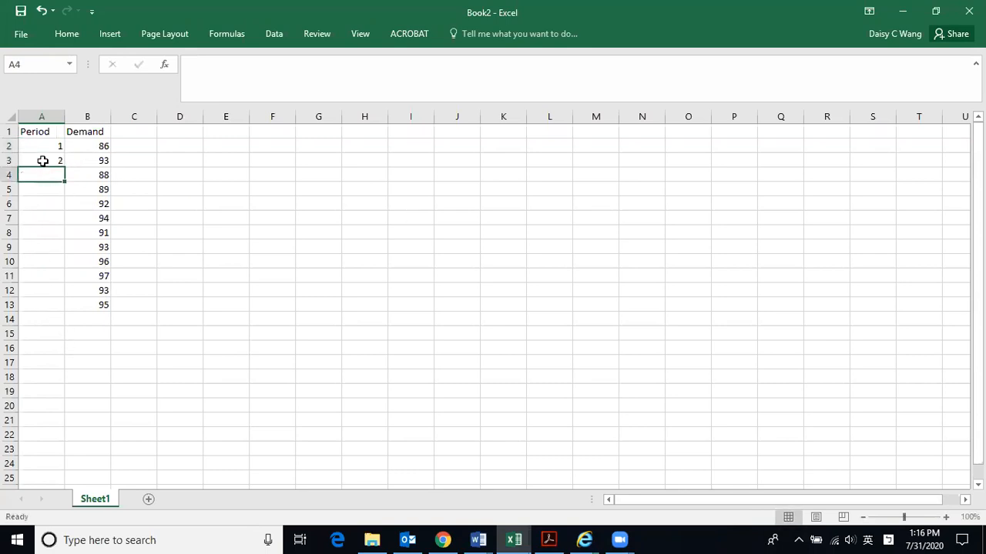
left_click_drag(40, 146, 44, 161)
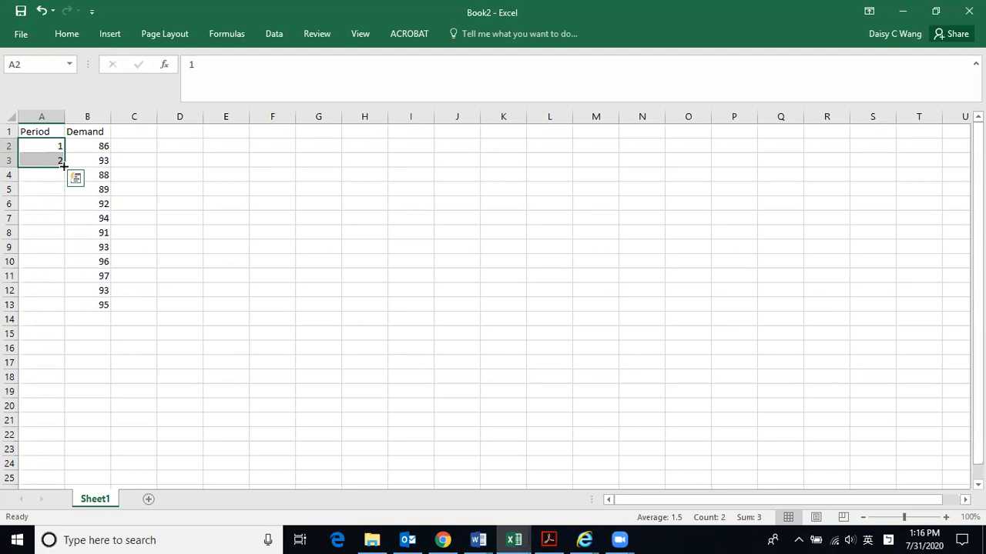
left_click_drag(64, 165, 61, 307)
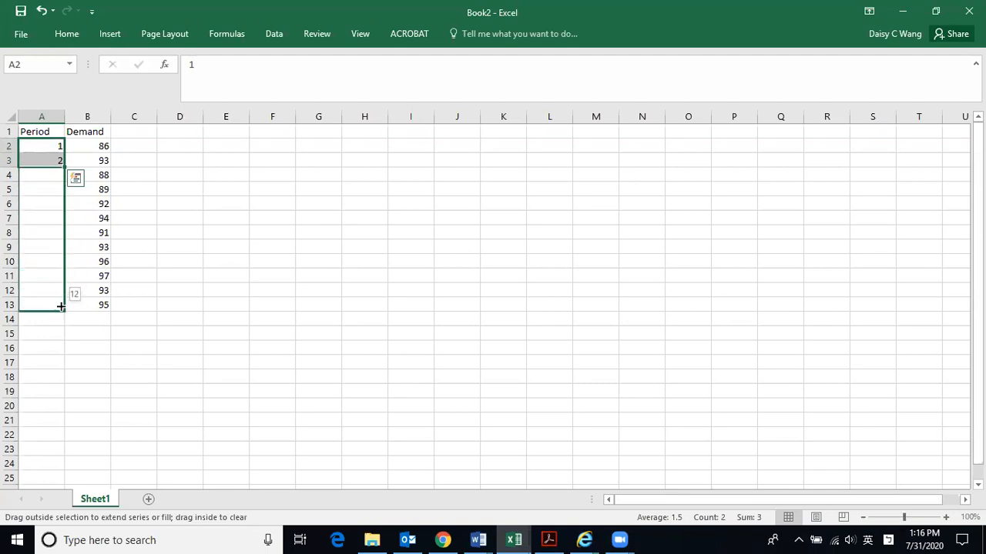
left_click_drag(61, 307, 60, 305)
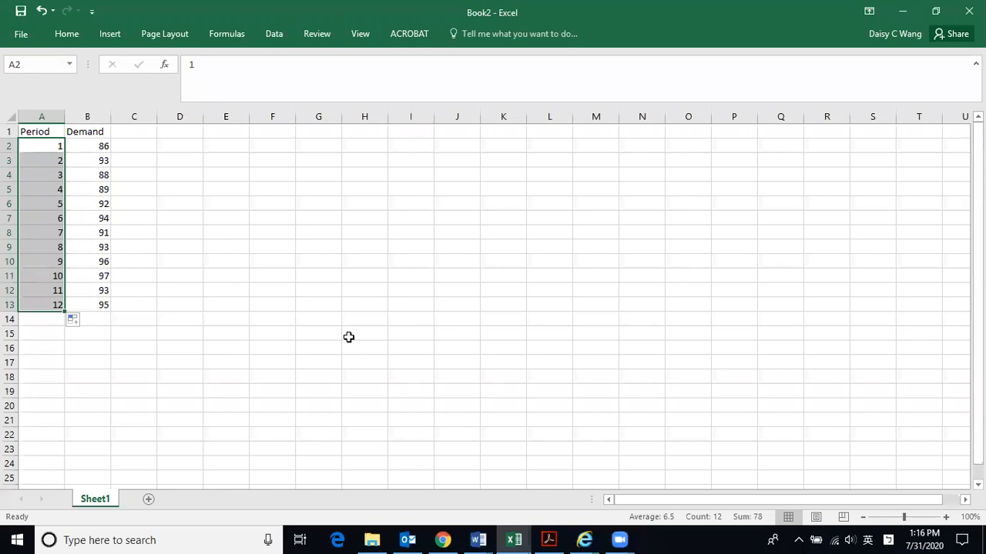
- Set A3 to 1 and fill the pattern of A2:A3 down the Period column through A13
left_click_drag(44, 149, 46, 158)
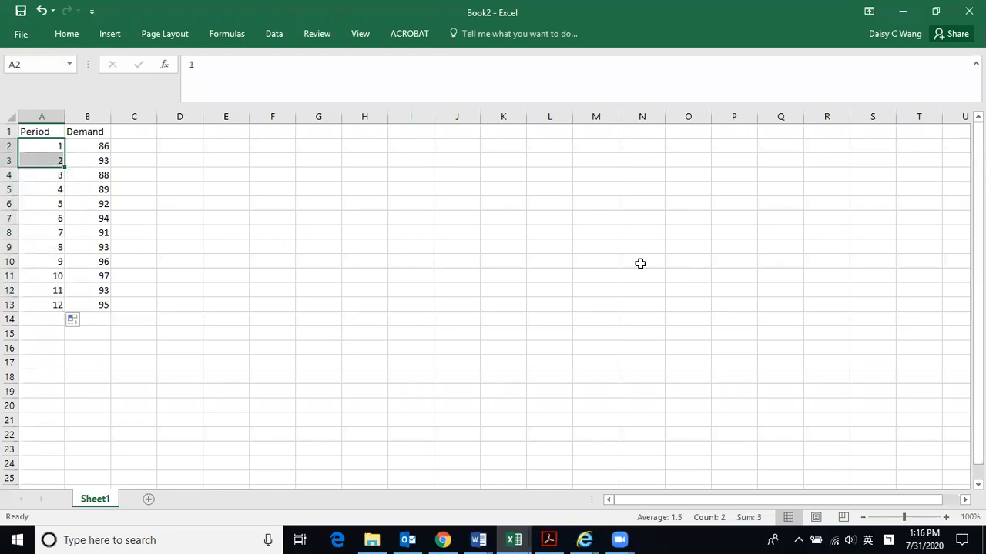
key("ctrl+d")
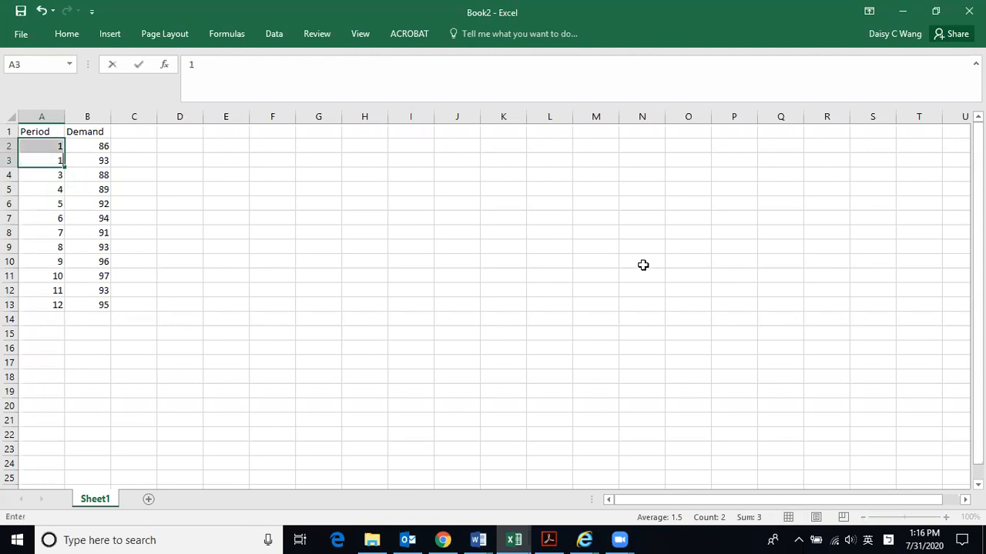
left_click(55, 147)
left_click_drag(55, 147, 68, 310)
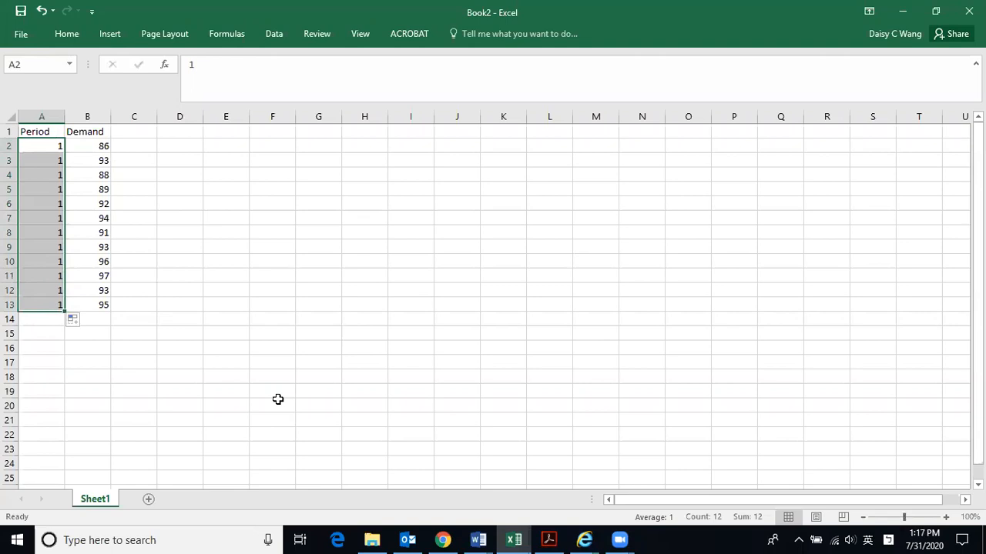
- Clear the repeated period values from A4:A13, keeping only the two starting cells A2 and A3
left_click(41, 144)
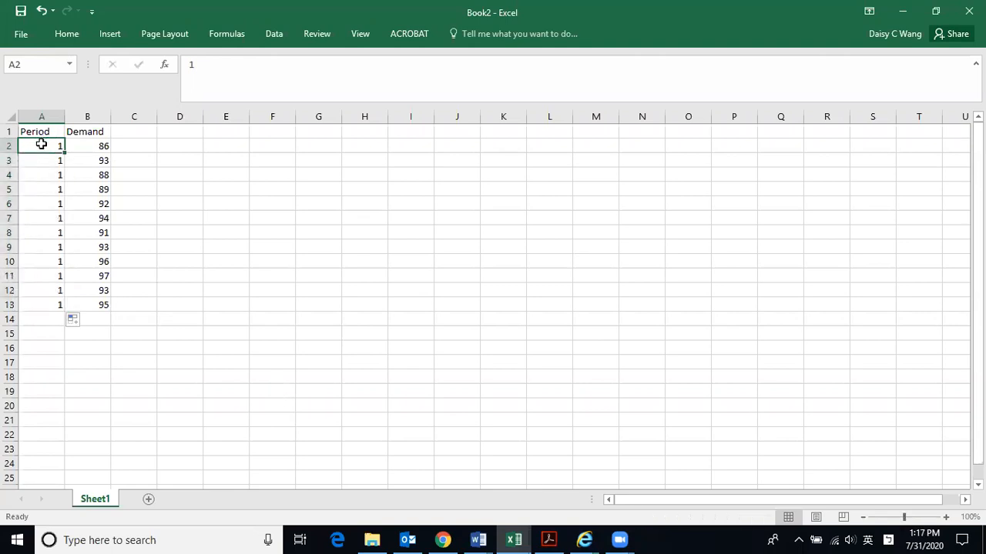
key("Return")
key("Return")
type("2")
key("Return")
type("2")
key("Return")
left_click_drag(42, 144, 63, 161)
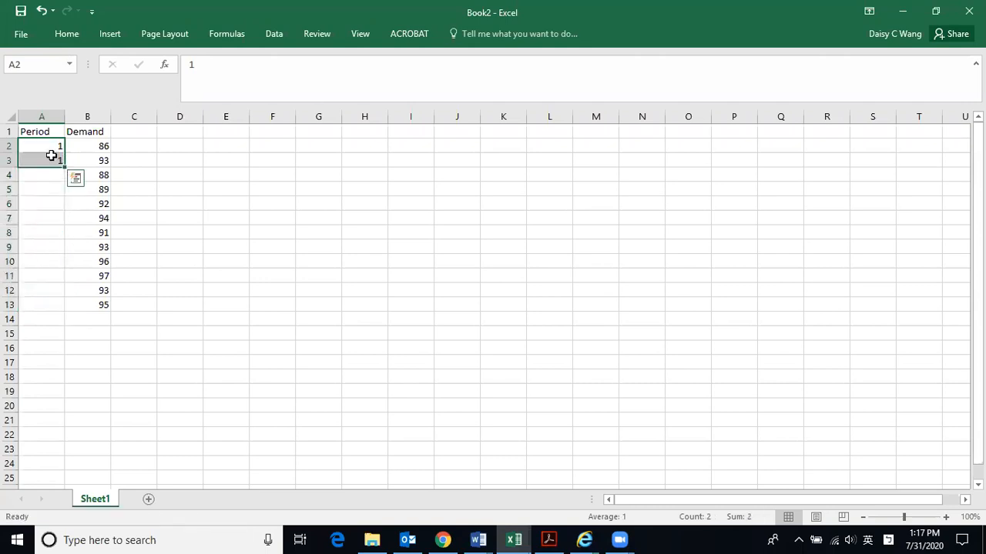
- Set A3 to 2 and extend the series from A2:A3 down to 12 in A13
left_click(51, 159)
type("2")
key("Return")
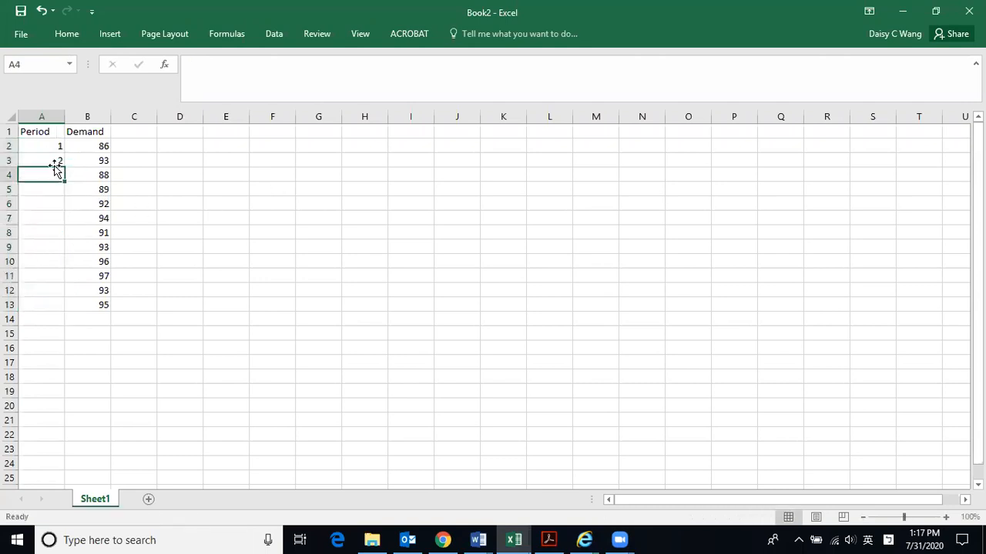
left_click_drag(39, 147, 62, 318)
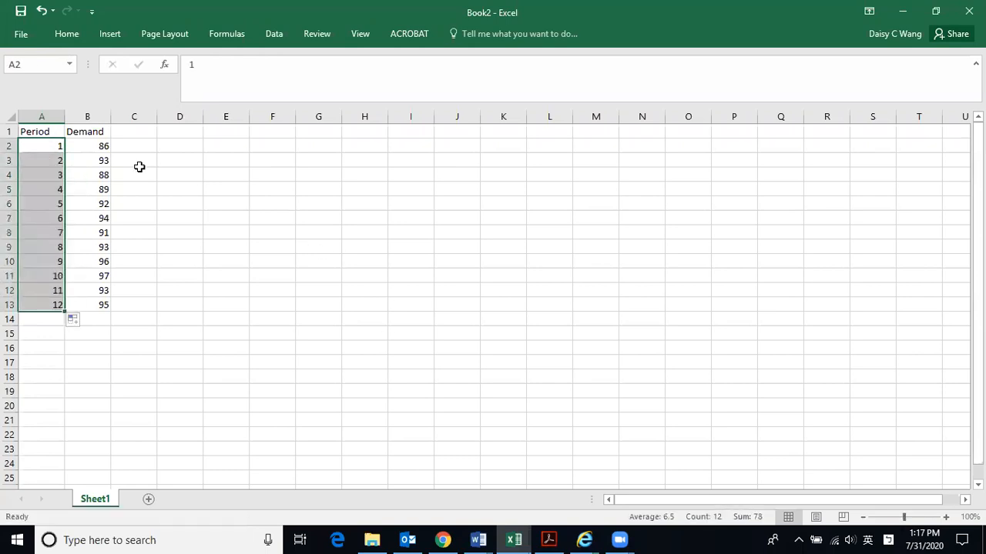
- Add the column heading "3-period" in C1 beside Demand
left_click(134, 134)
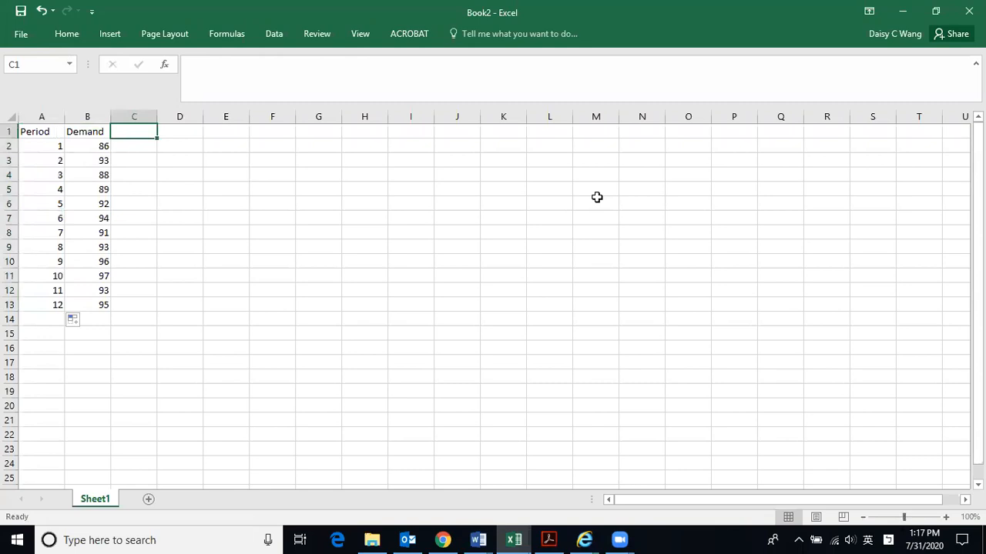
type("3-period")
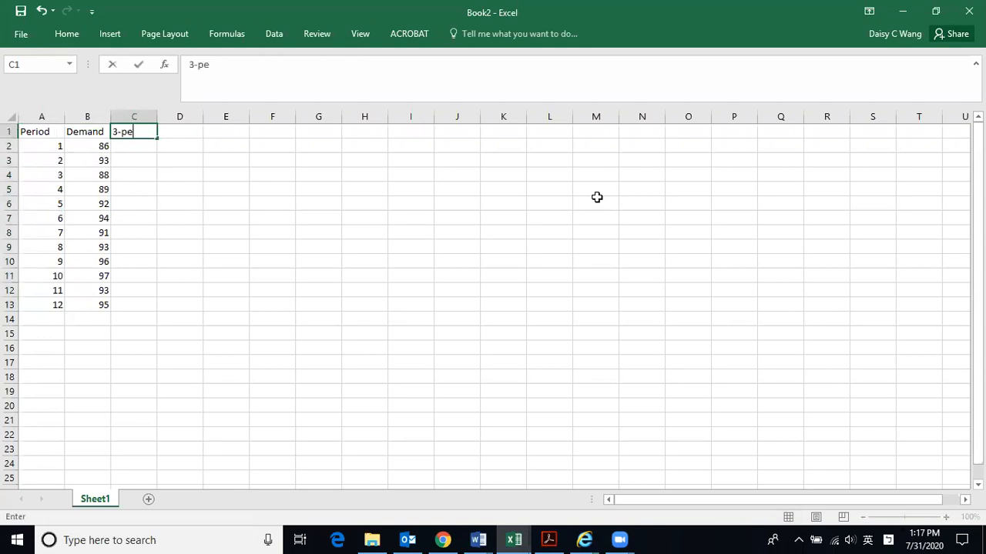
key("Return")
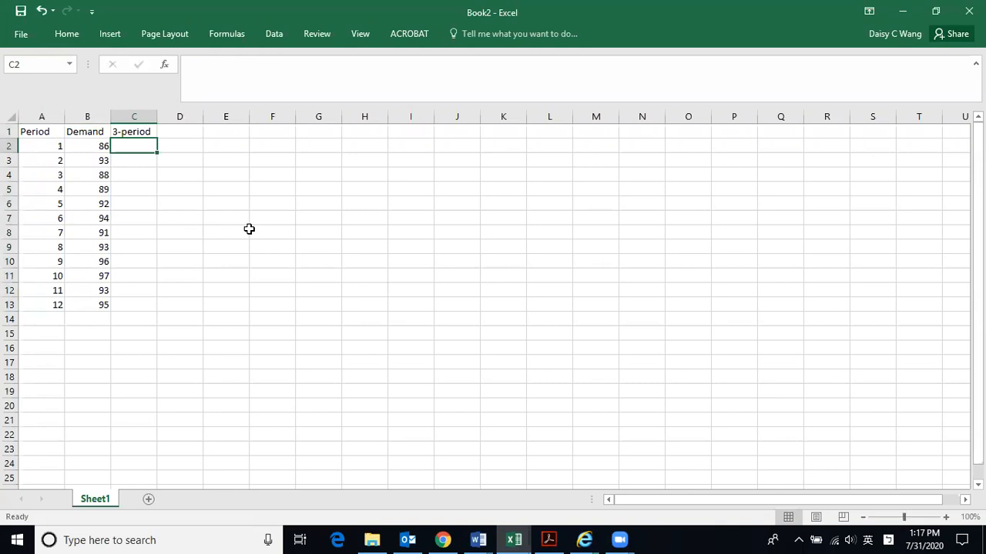
left_click(135, 190)
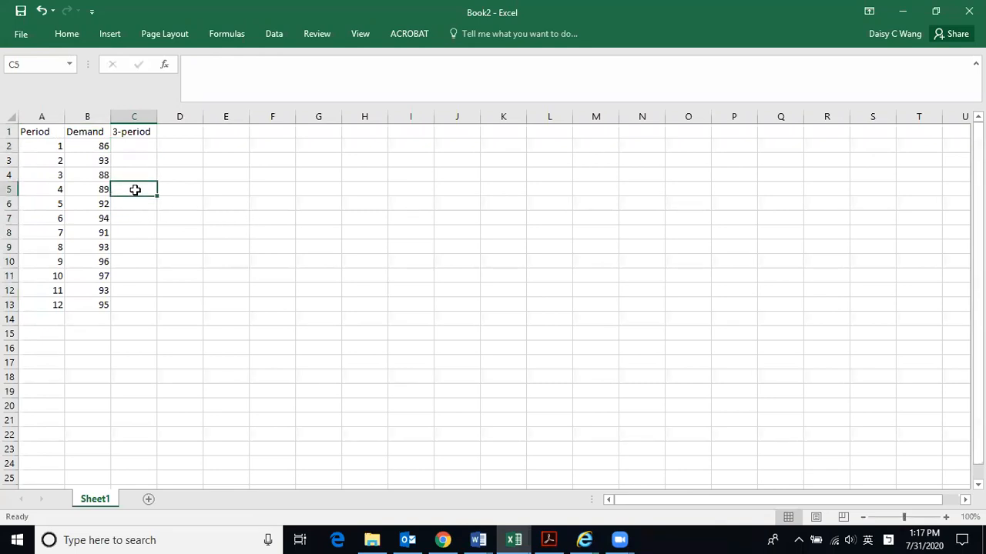
left_click(140, 147)
left_click(139, 159)
left_click(141, 176)
left_click(138, 148)
left_click(142, 163)
left_click(142, 173)
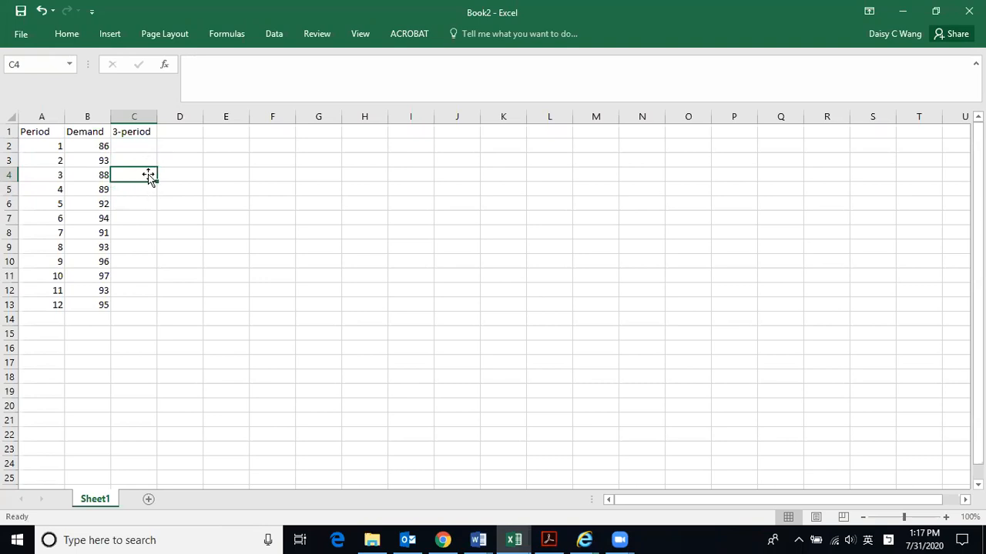
- Enter a dash in each of C2, C3 and C4 to mark periods 1 to 3 as having no moving average
left_click(145, 148)
type("-")
key("Return")
type("-")
key("Return")
type("-")
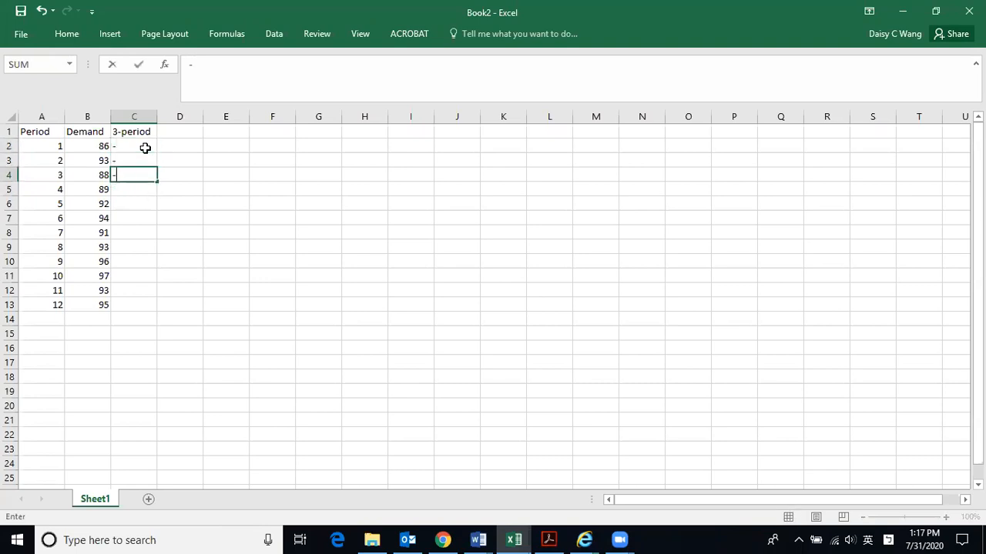
key("Return")
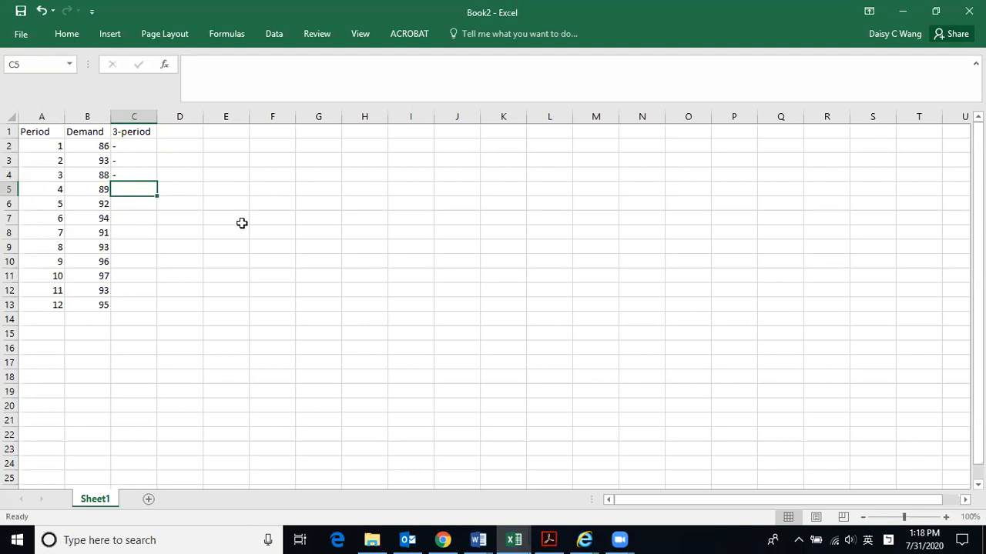
- Enter the formula =B2+B3+B4 in C5 to sum the demand of the first three periods
type("=")
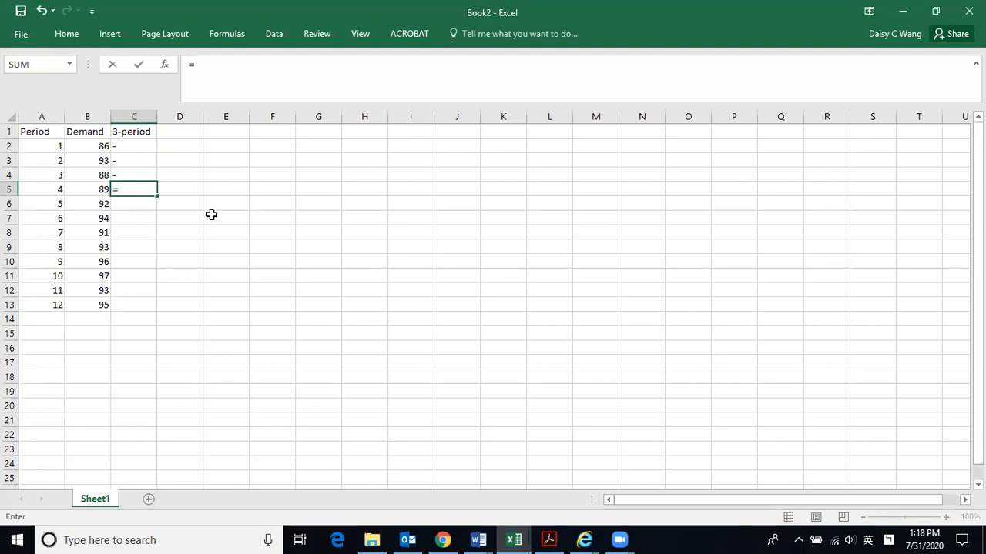
left_click(212, 217)
left_click(95, 146)
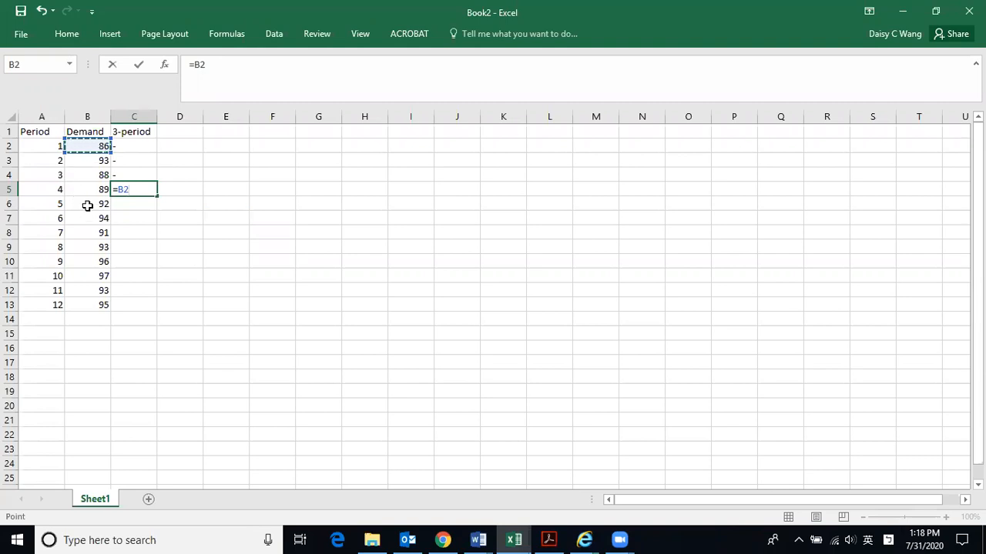
type("+")
left_click(98, 161)
type("+")
left_click(99, 176)
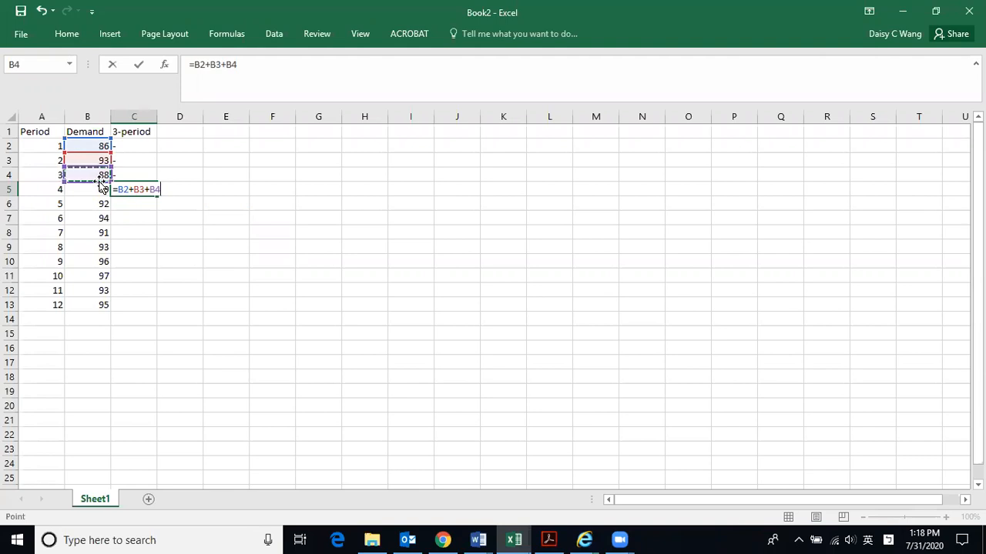
key("Return")
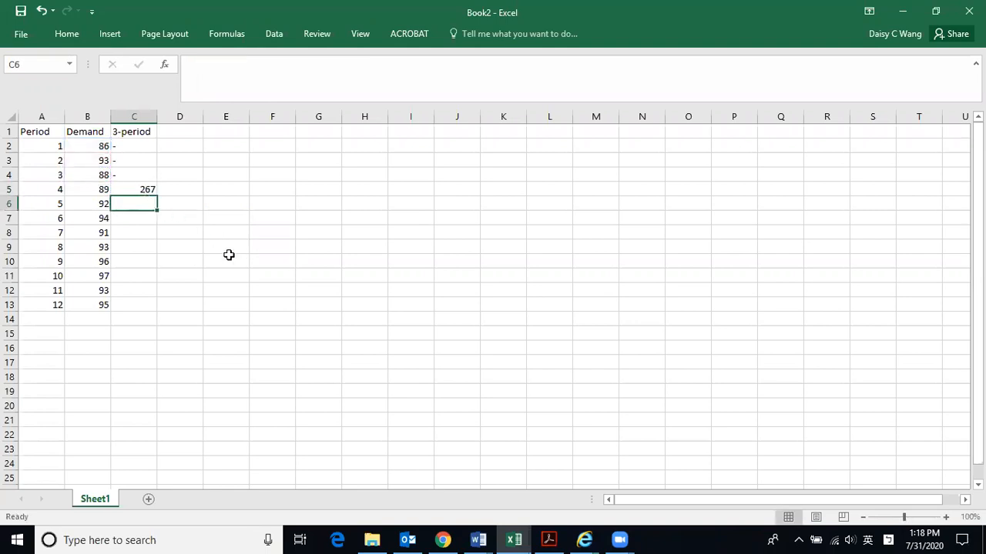
left_click(123, 146)
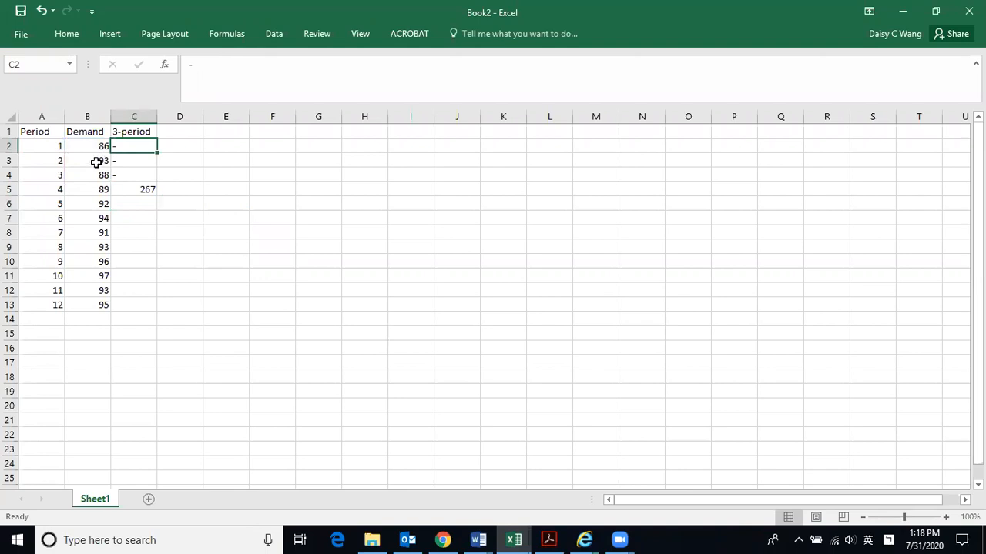
left_click(100, 176)
left_click(99, 159)
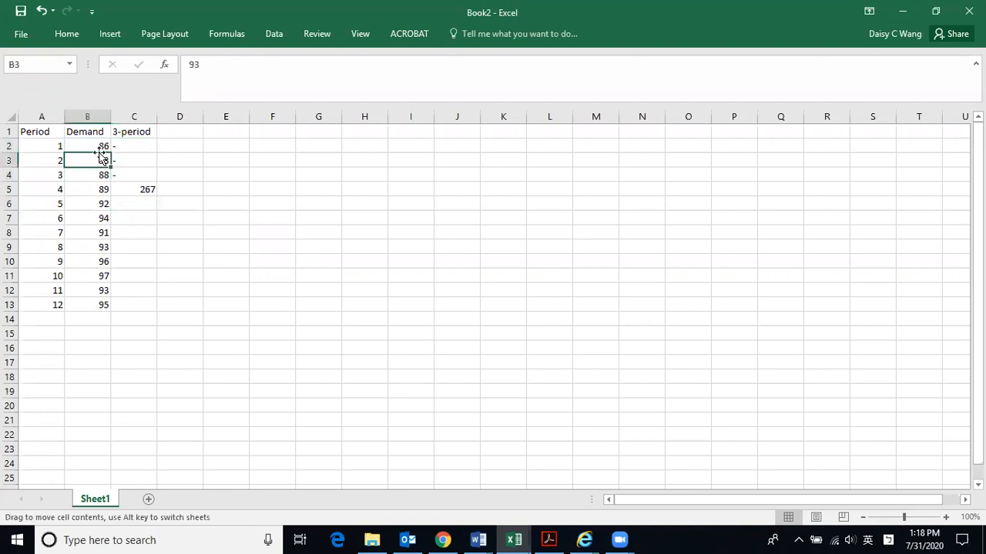
left_click(101, 176)
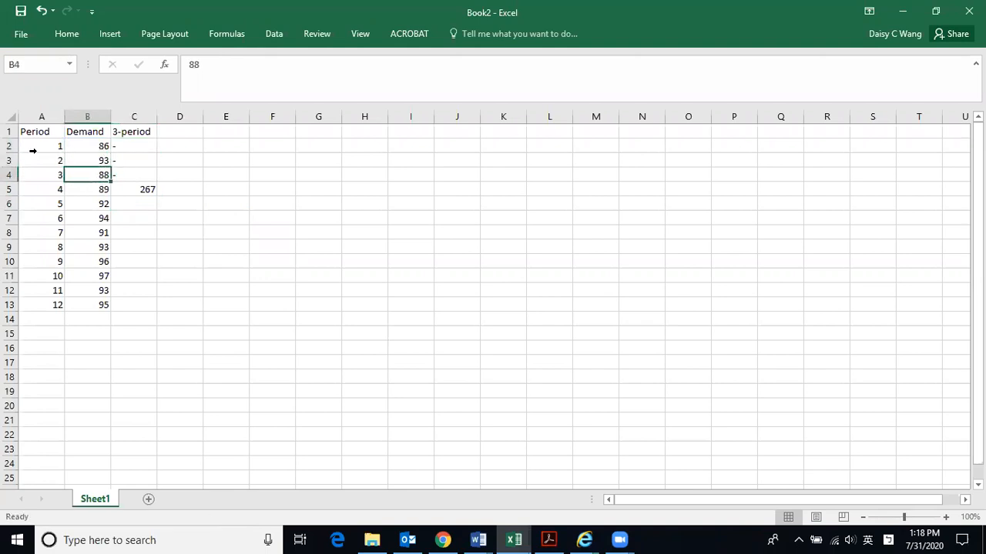
left_click(101, 146)
left_click(103, 160)
- Change the formula in C5 to =(B2+B3+B4)/3 so it averages the three demands
left_click(146, 190)
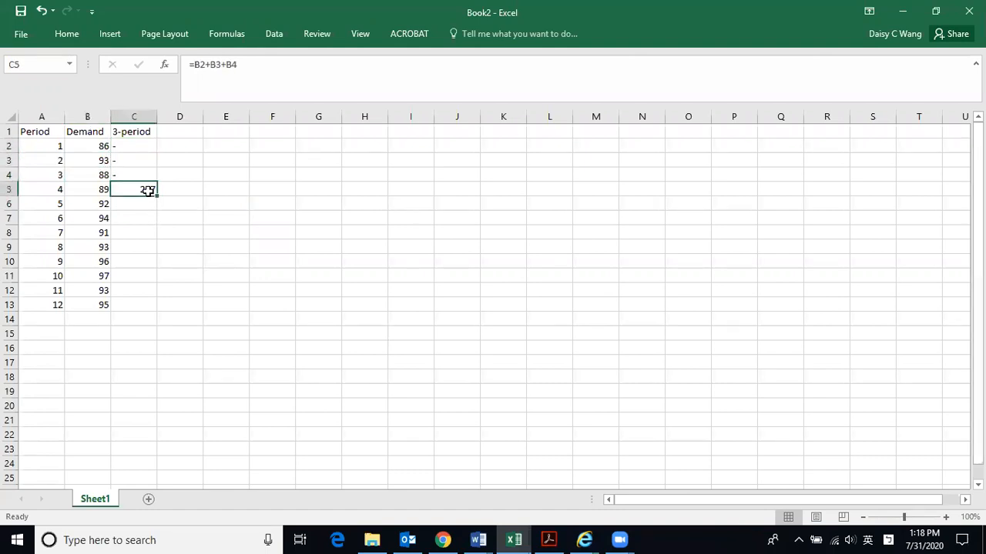
left_click(193, 65)
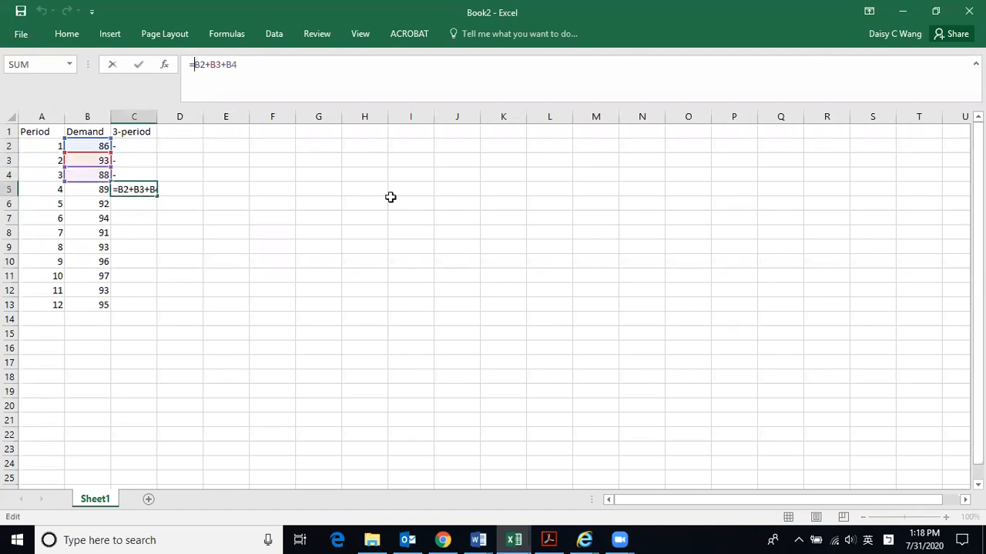
type("(")
key("Right")
key("Right")
key("Right")
type(")/3")
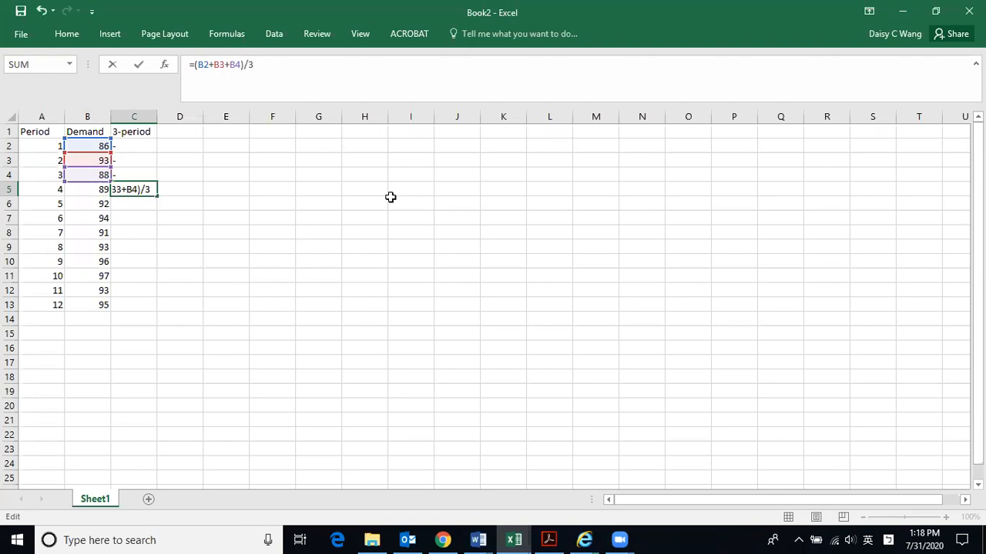
key("Return")
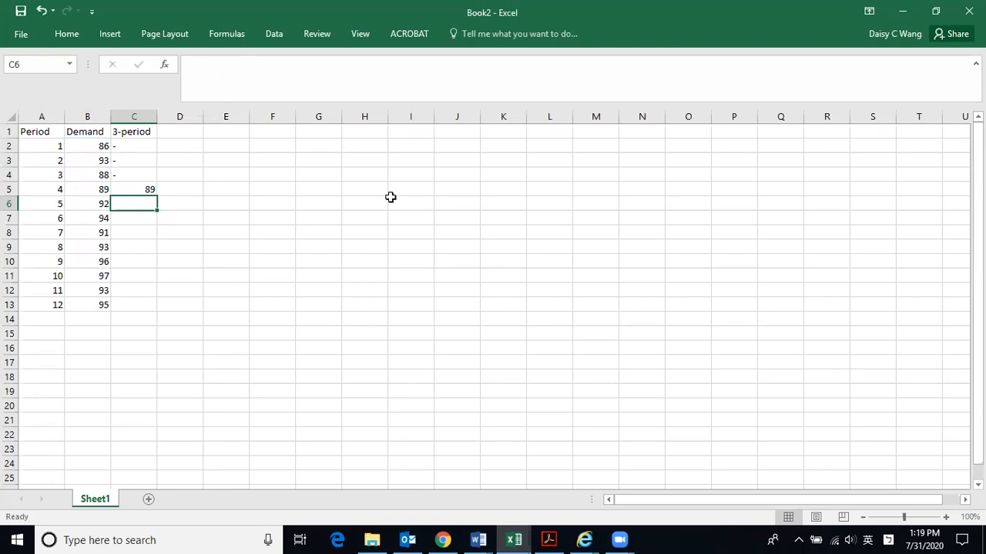
- Replace the formula in C5 with =AVERAGE(B2:B4)
left_click(141, 190)
left_click_drag(261, 63, 178, 71)
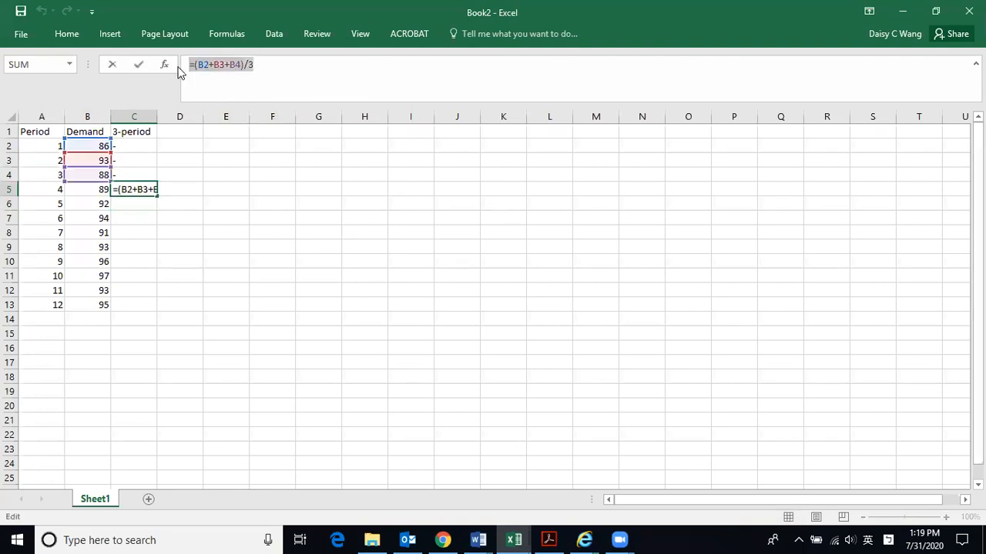
type("=")
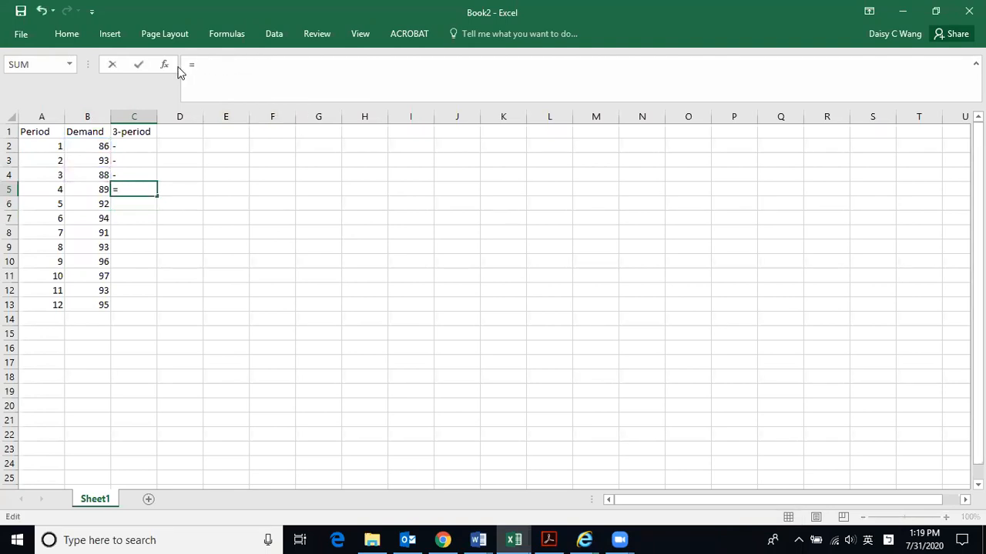
type("ave")
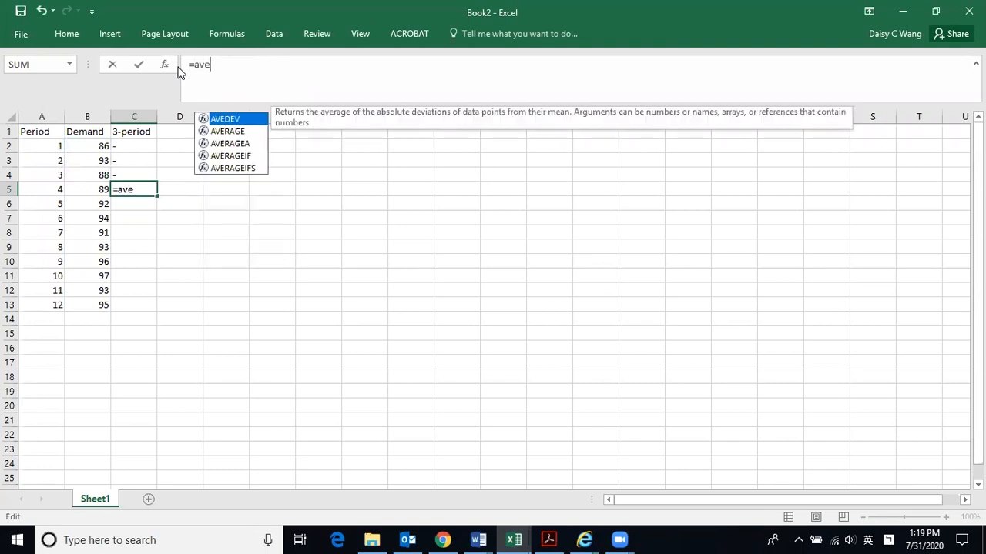
left_click(227, 134)
double_click(229, 132)
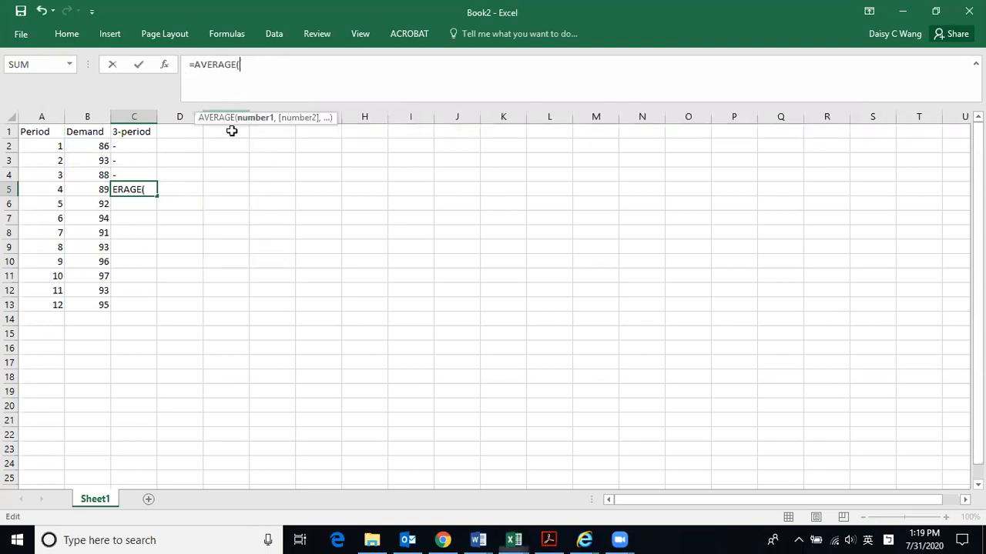
left_click_drag(91, 147, 93, 170)
type(")")
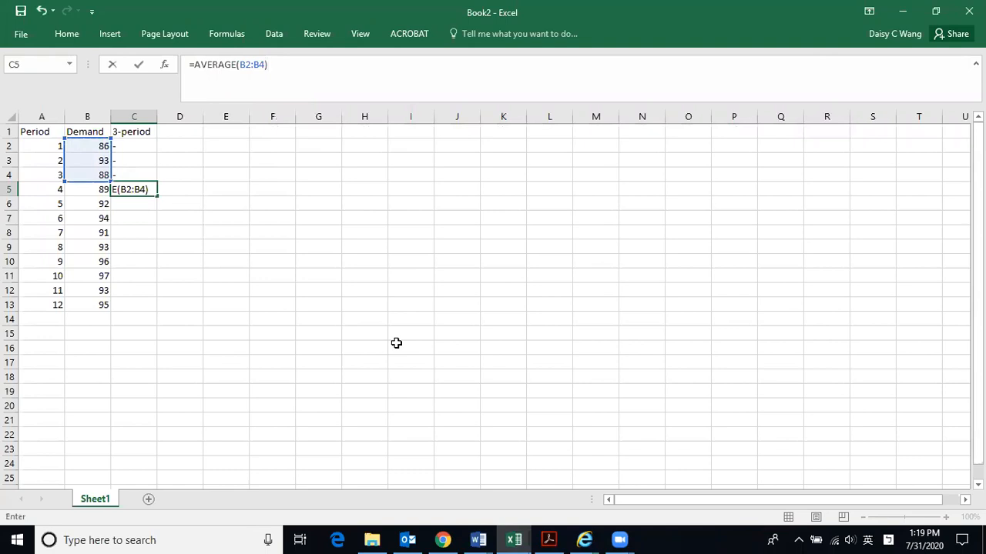
key("Return")
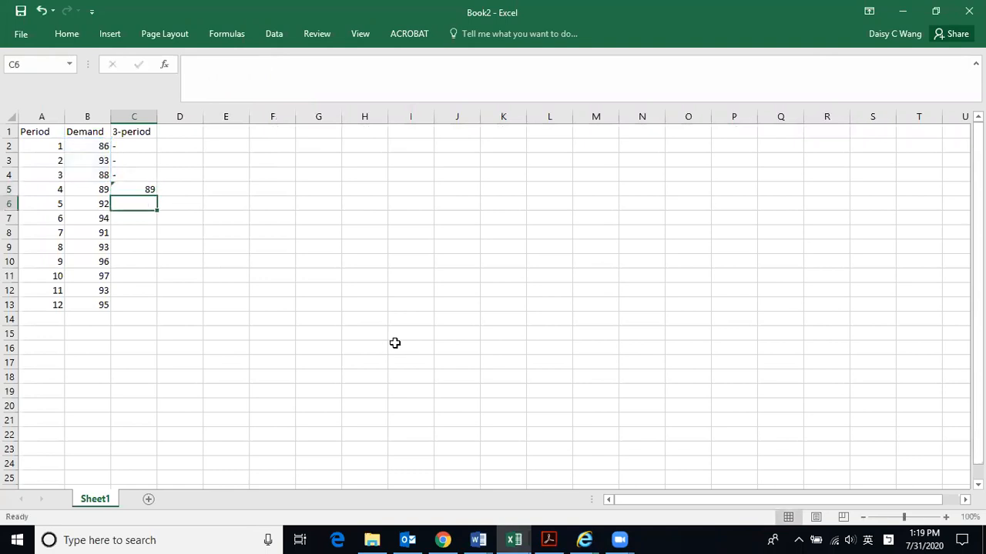
- Fill the AVERAGE formula from C5 down to C13 and check the cell range used in C13
left_click(135, 188)
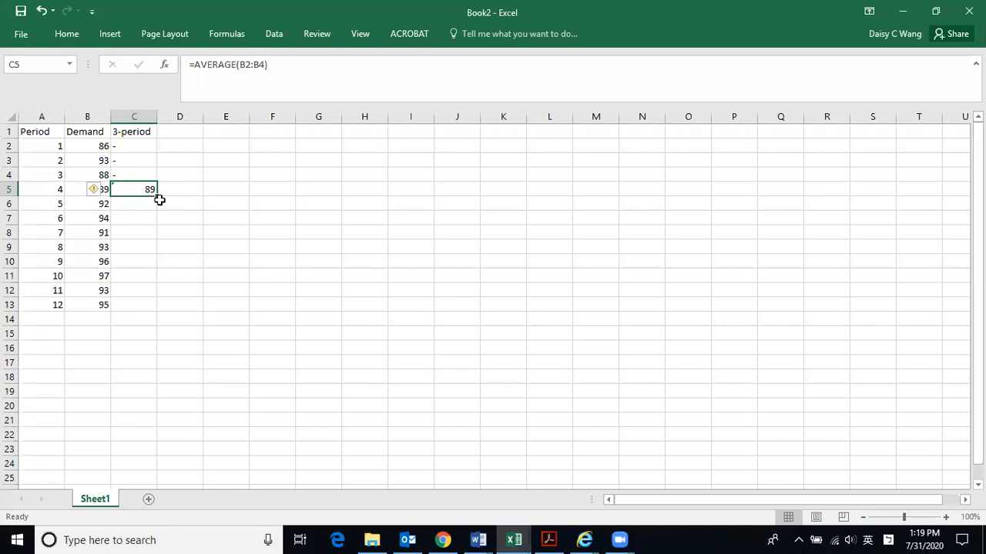
left_click(160, 200)
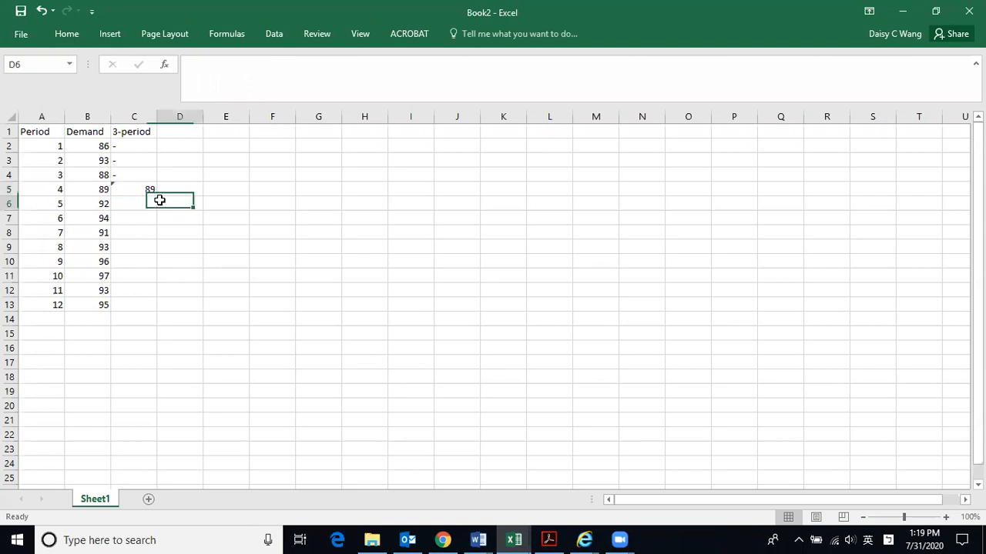
left_click(146, 193)
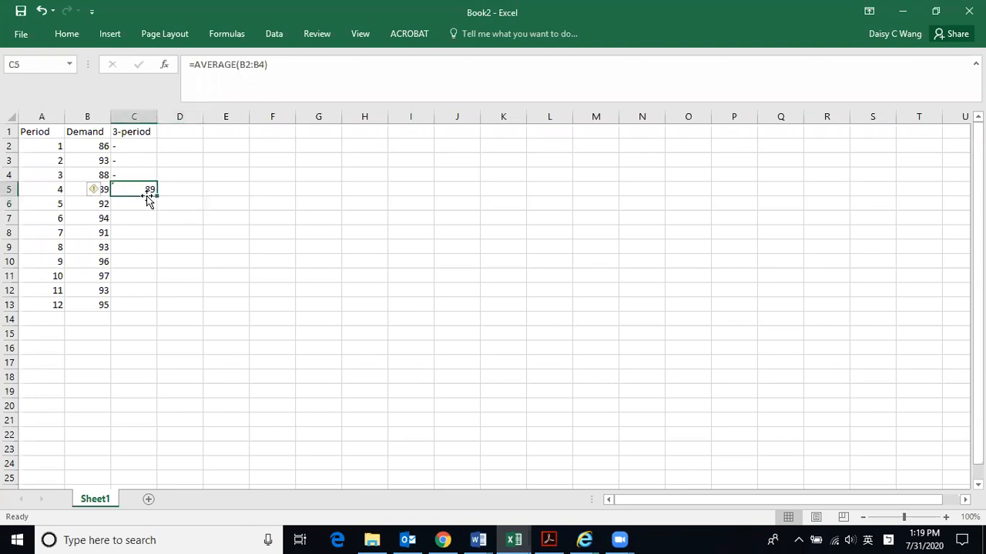
left_click(155, 208)
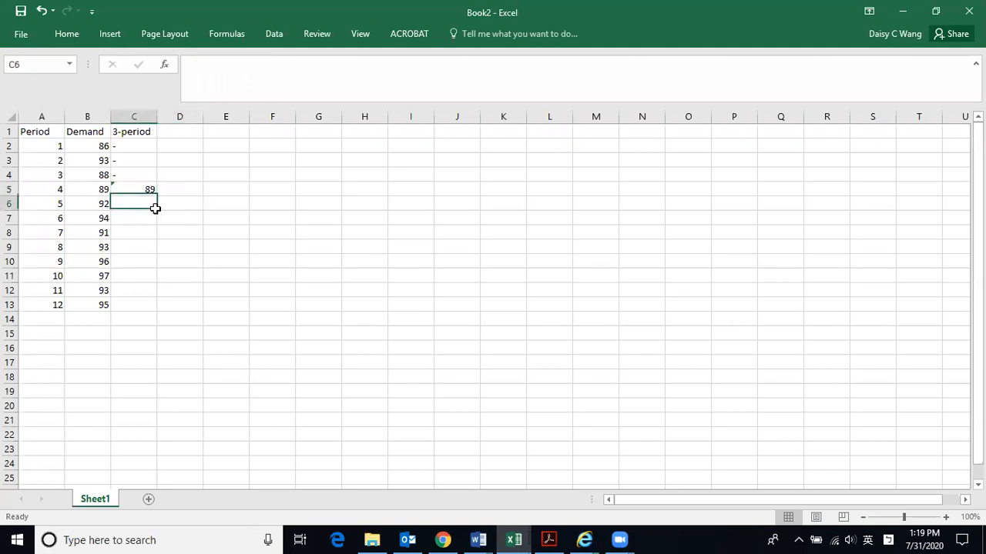
left_click_drag(154, 208, 154, 220)
left_click(150, 191)
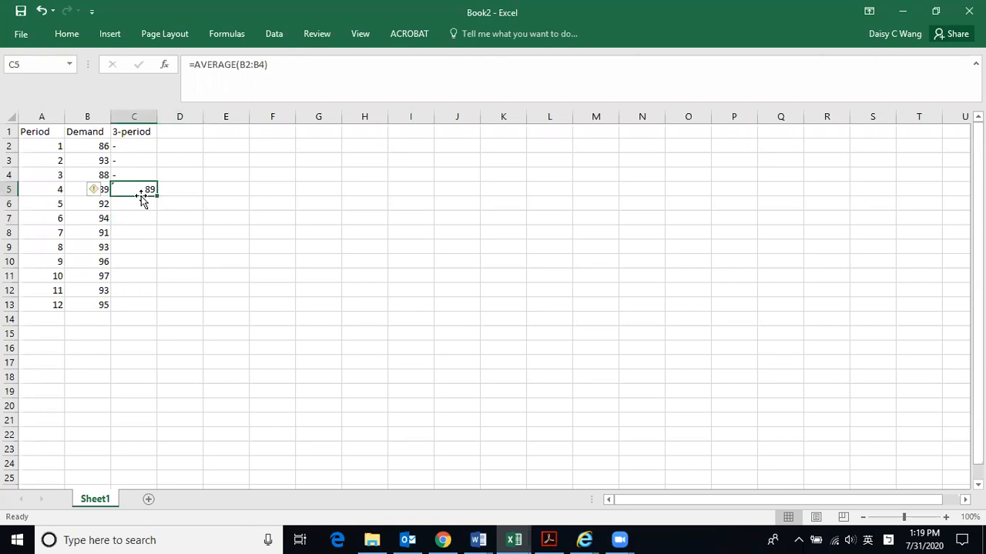
mouse_move(141, 197)
left_mouse_down()
mouse_move(161, 200)
mouse_move(154, 236)
mouse_move(128, 248)
mouse_move(126, 193)
left_mouse_up()
left_click_drag(158, 197, 151, 311)
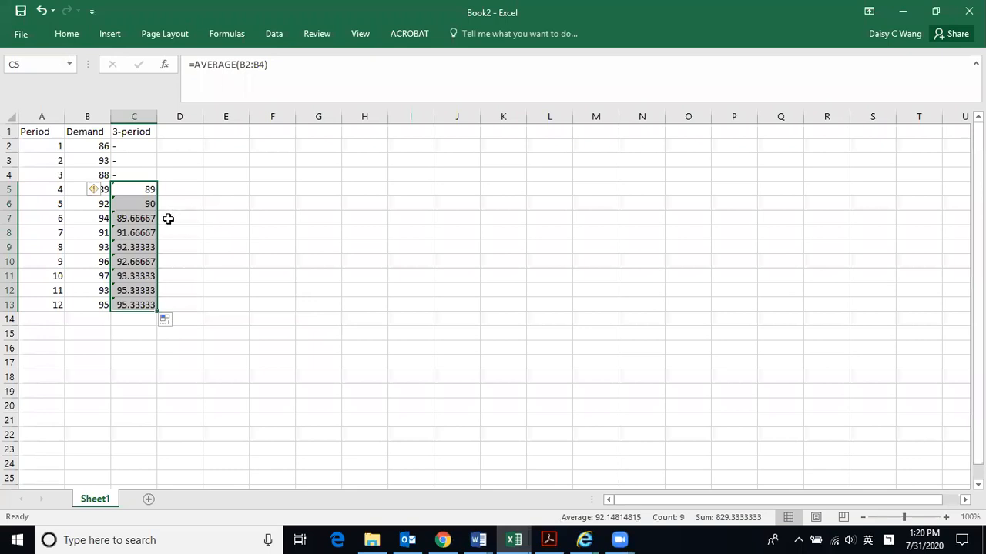
double_click(140, 306)
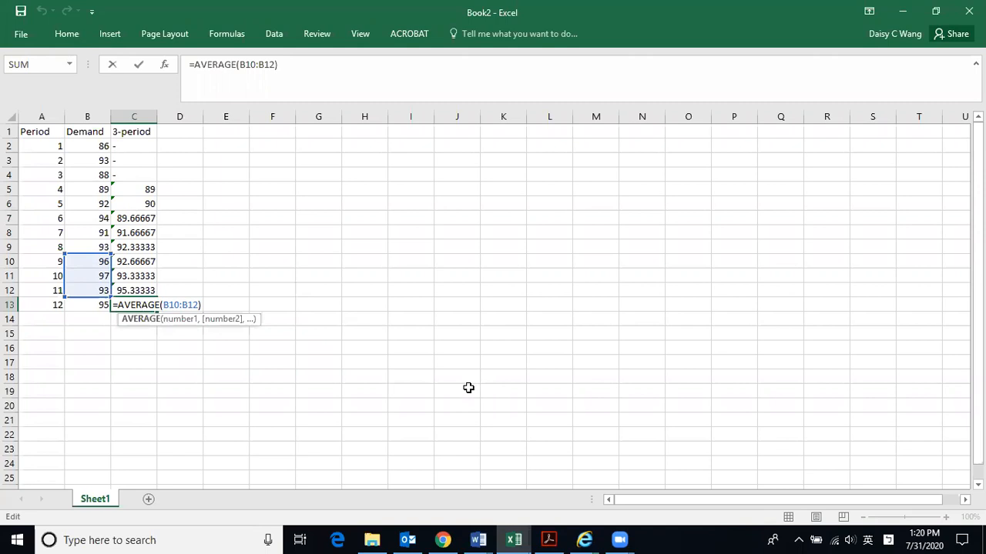
key("Return")
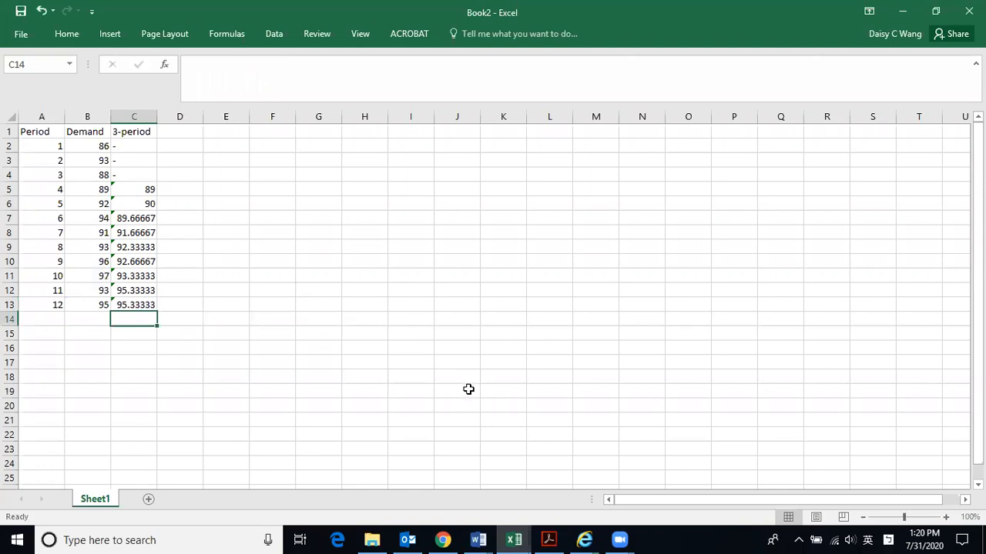
- Format the 3-period column in comma style with two decimal places
left_click(140, 116)
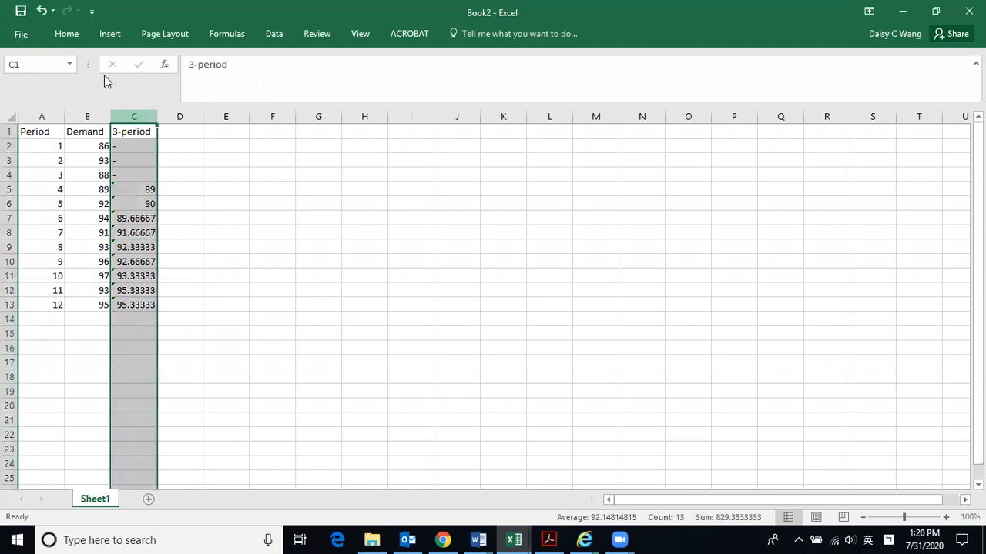
left_click(67, 33)
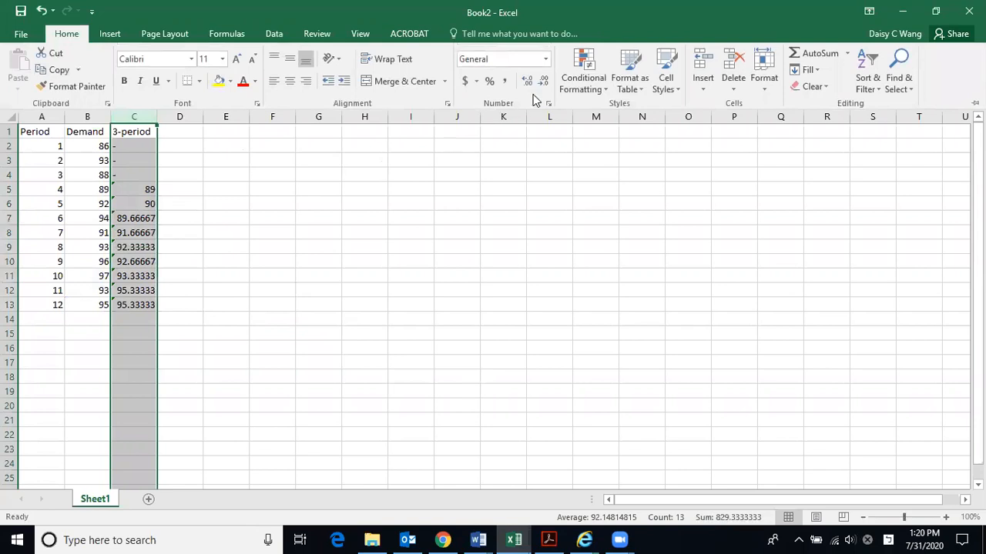
left_click(505, 79)
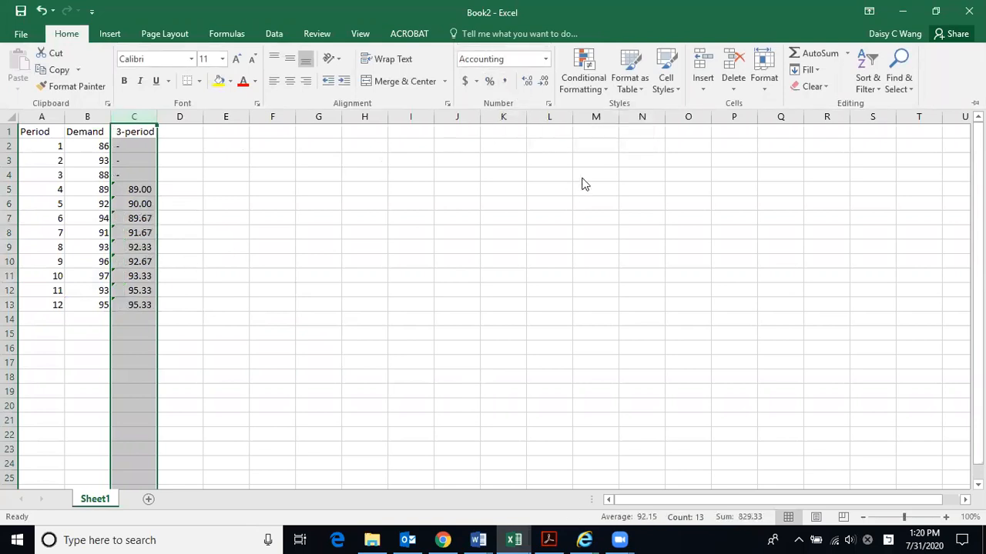
left_click(543, 81)
left_click(543, 83)
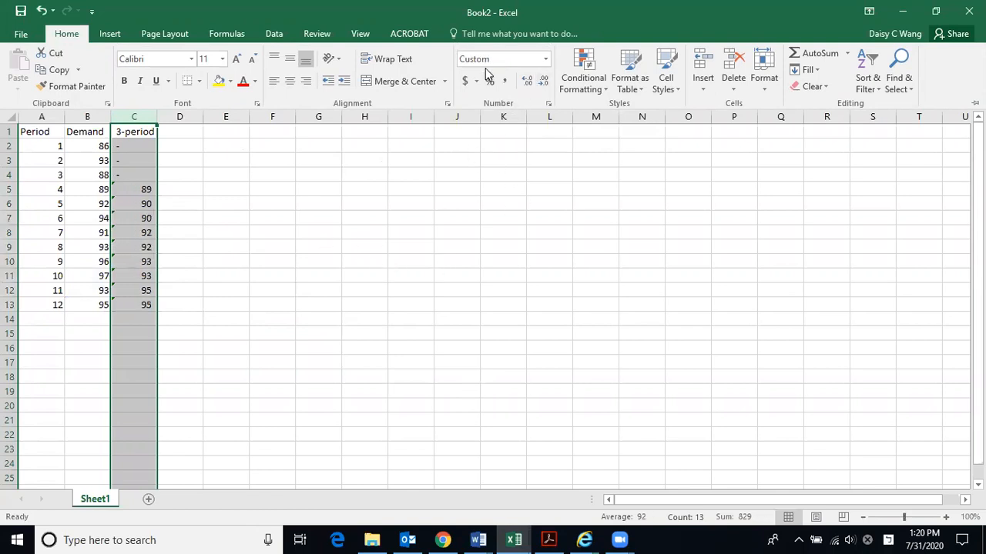
left_click(528, 82)
left_click(528, 81)
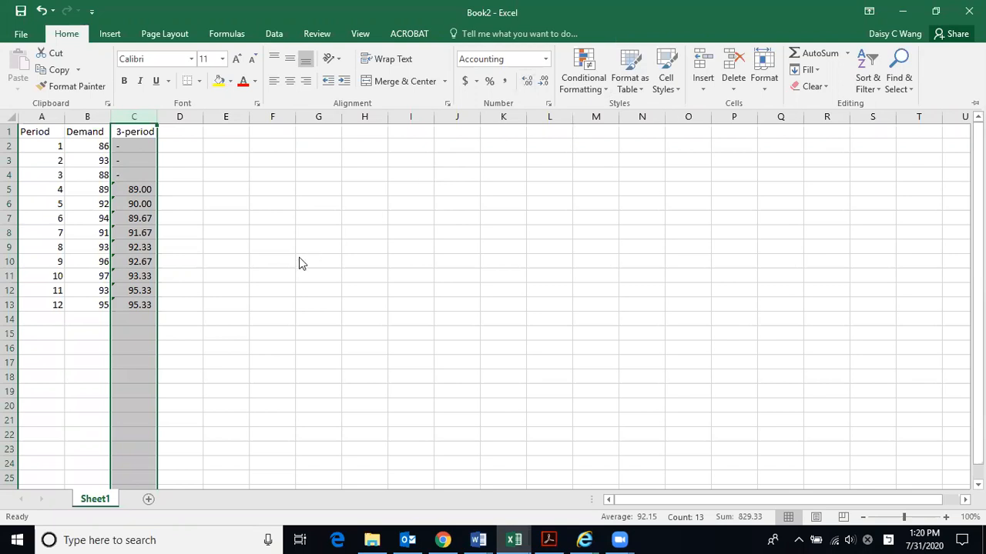
key("ctrl+F1")
left_click(185, 308)
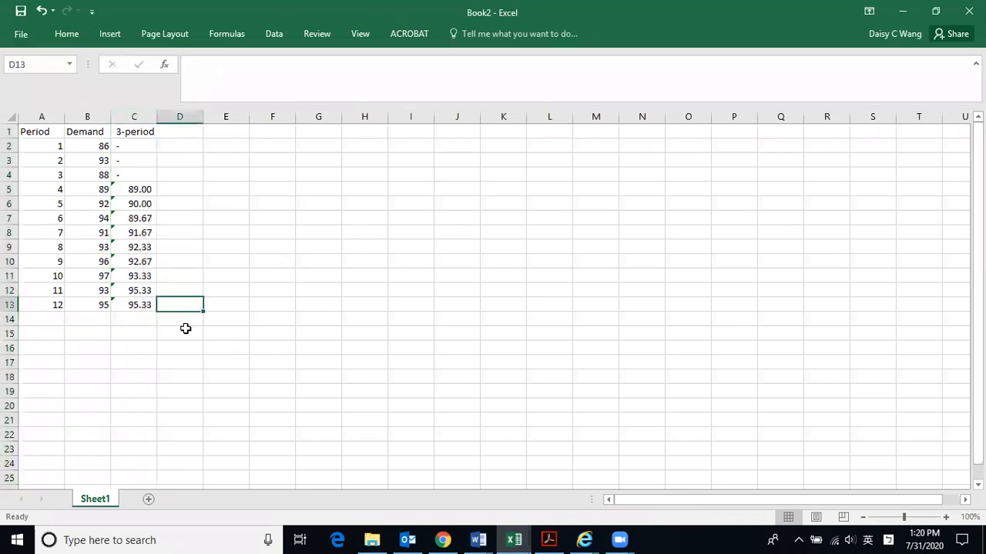
- Add the column heading "4-period" in D1
left_click(179, 131)
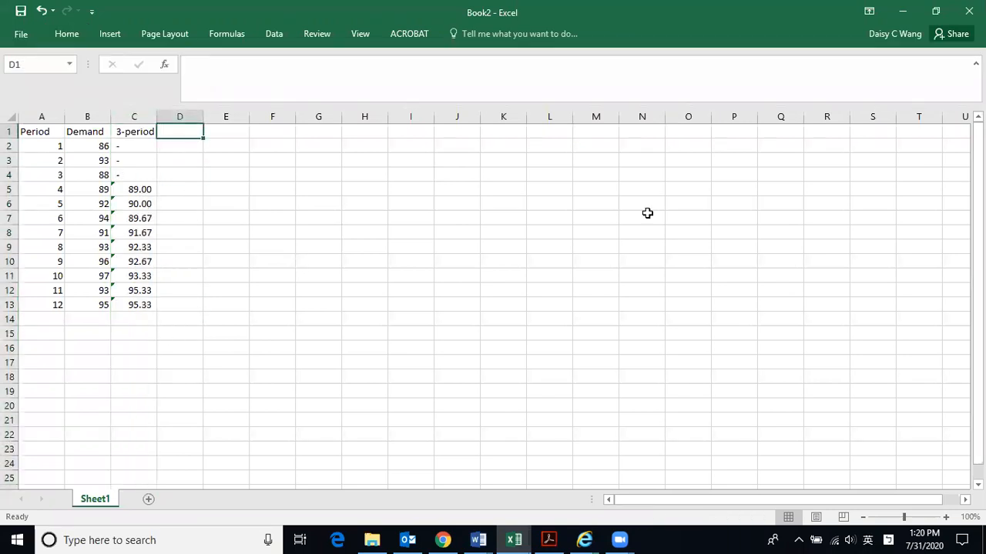
type("4-period")
key("Return")
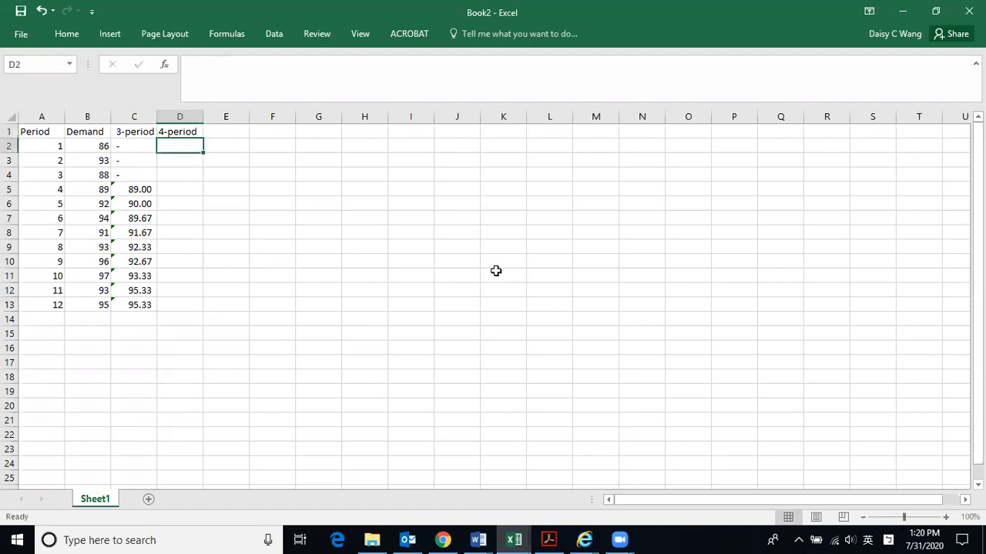
- Enter a dash in each of D2 to D5 to mark periods 1 to 4 as having no 4-period average
type("-")
key("Return")
type("-")
key("Return")
type("-")
key("Return")
type("-")
key("Return")
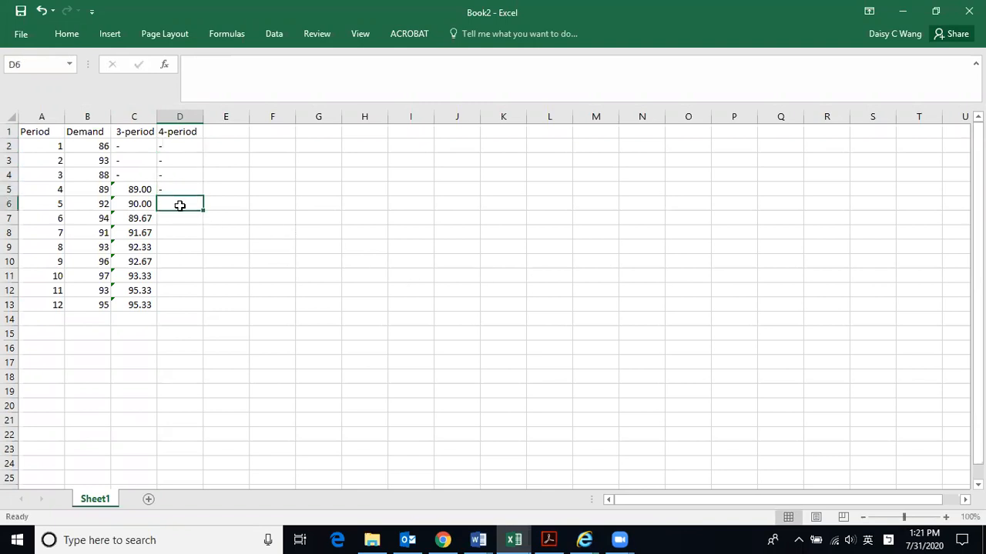
- Enter the formula =B5+B4+B3+B2 in D6 to sum the demand of the first four periods
type("=")
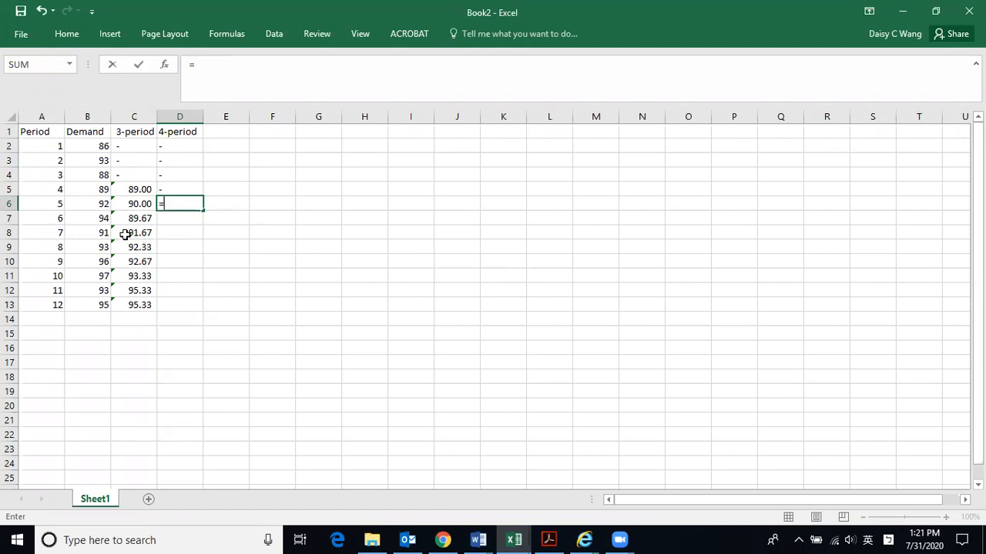
left_click(88, 191)
type("+")
left_click(80, 174)
type("+")
left_click(86, 162)
type("+")
left_click(88, 144)
type("+")
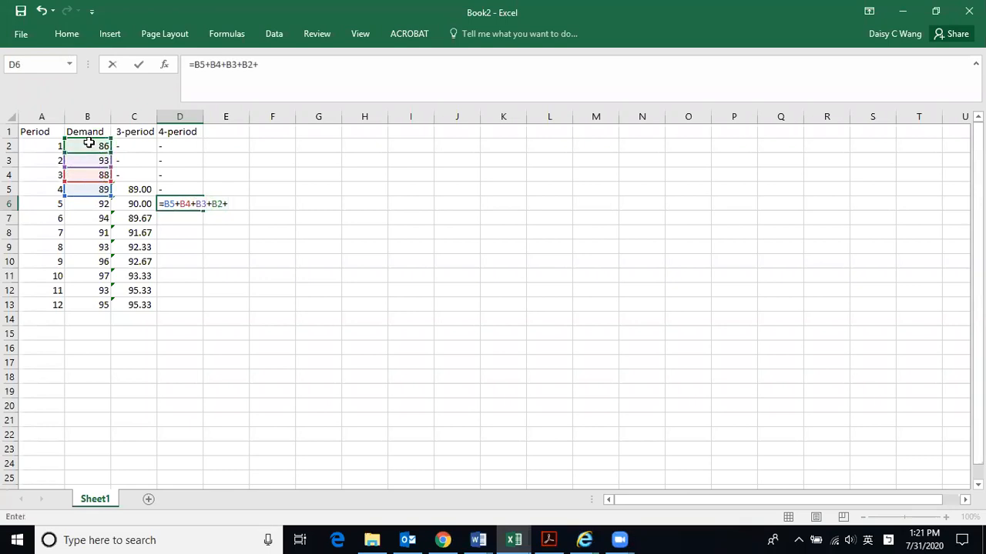
key("BackSpace")
type(")")
key("Return")
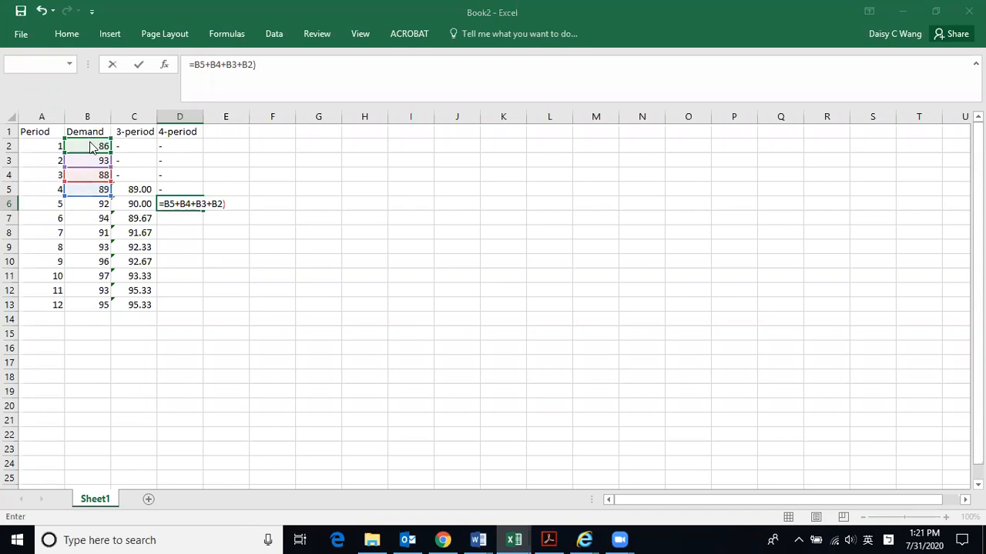
left_click(469, 323)
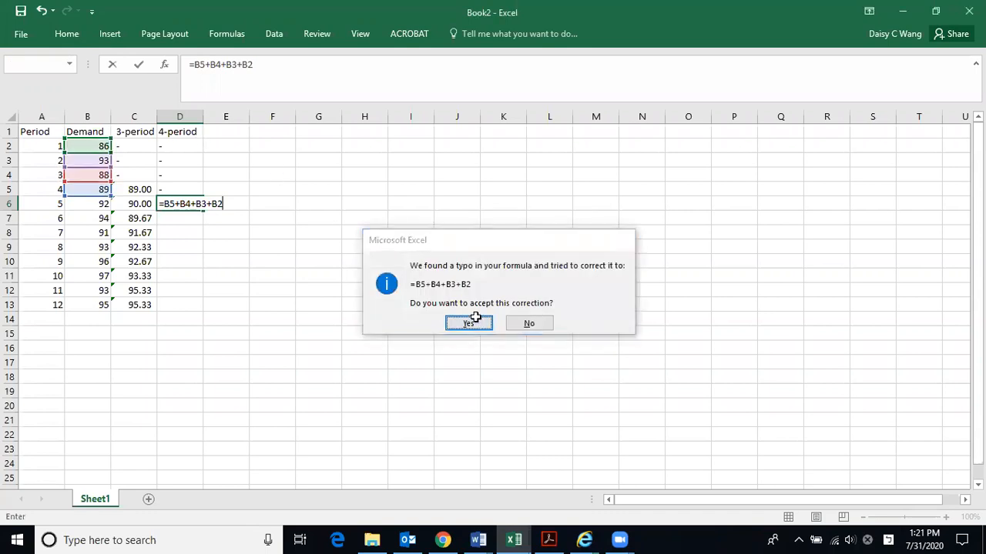
- Change the formula in D6 to =(B5+B4+B3+B2)/4 so it averages the four demands
left_click(189, 204)
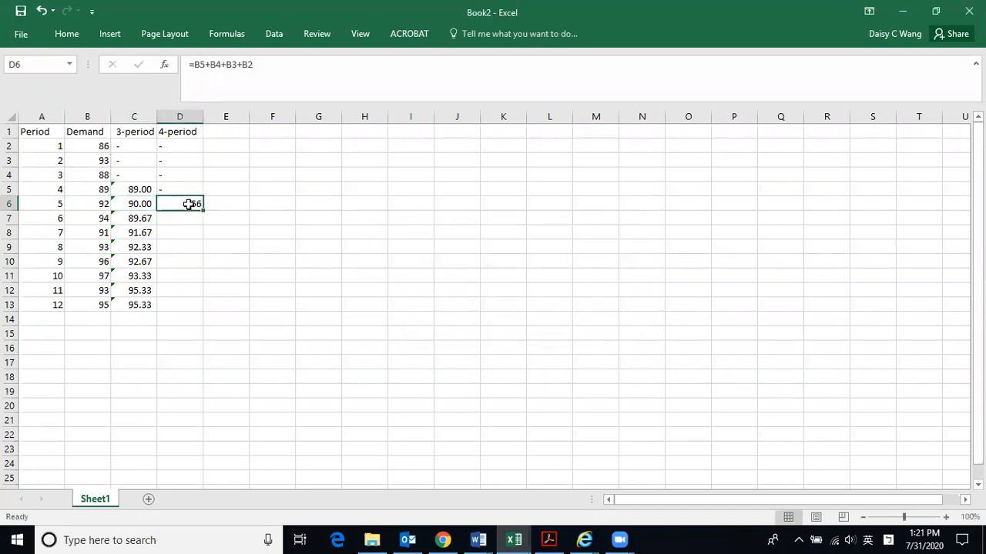
left_click(195, 64)
type("(")
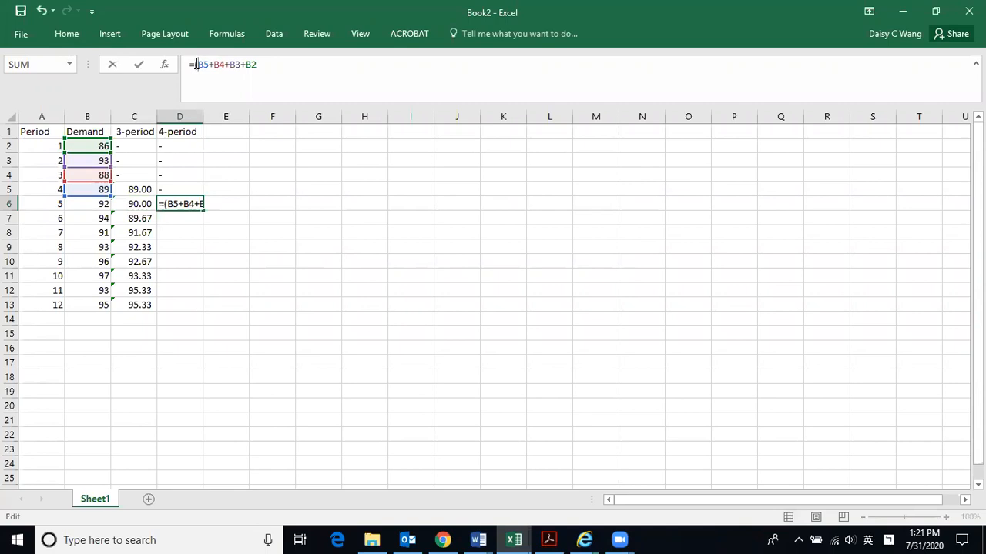
left_click(266, 63)
type(")/4")
key("Return")
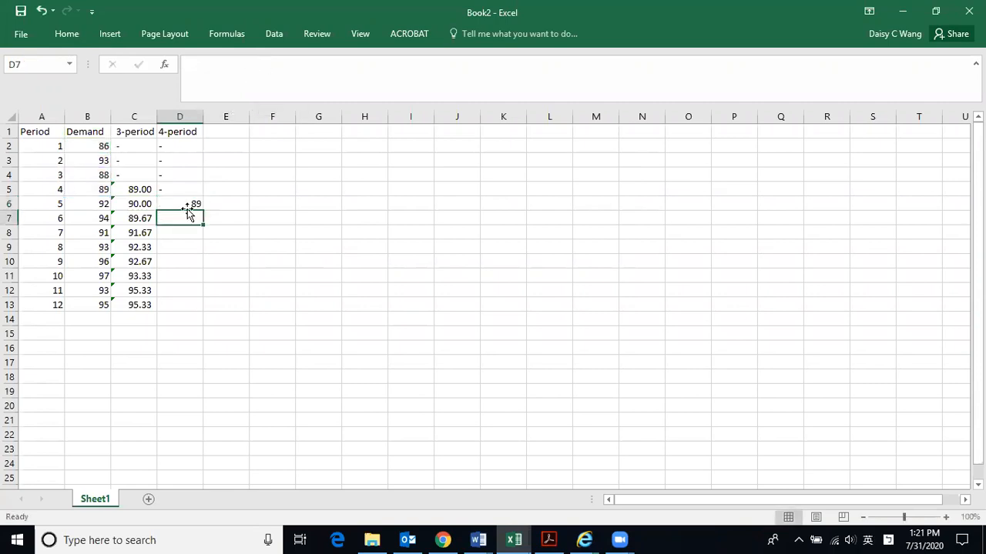
- Fill the 4-period average formula from D6 down to D13
left_click(189, 200)
left_click_drag(203, 210, 189, 305)
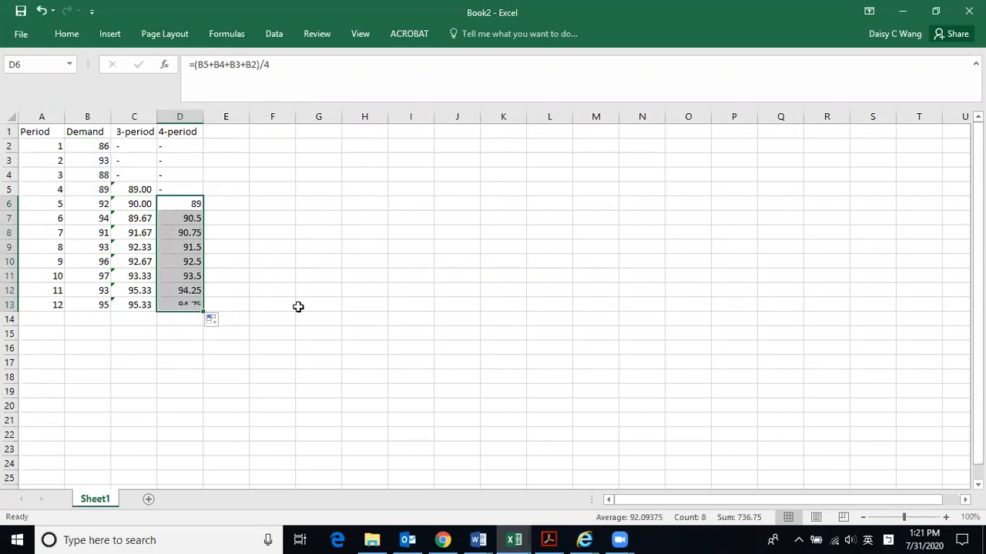
- Examine the formula in D13 to check which demand cells it averages and what it divides by
left_click(185, 305)
double_click(185, 305)
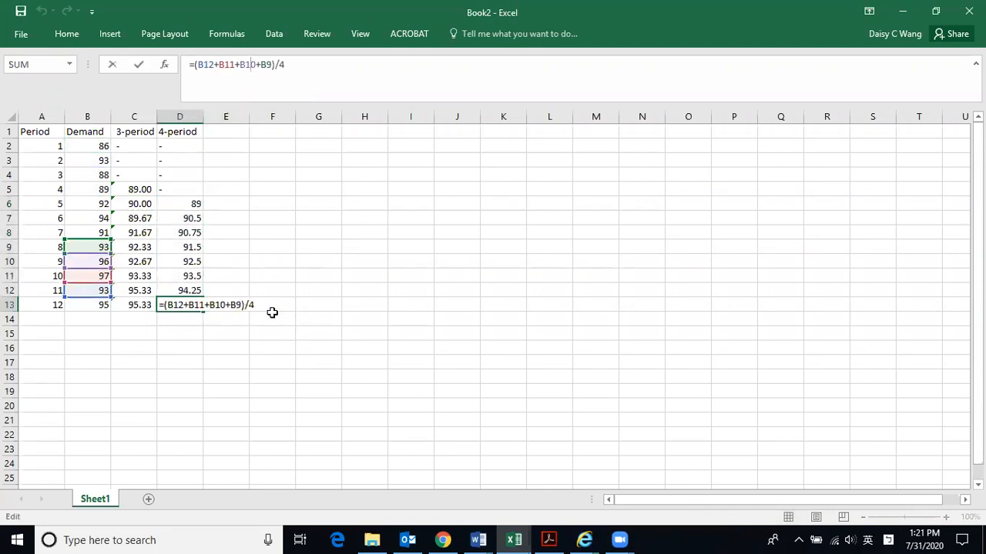
key("Return")
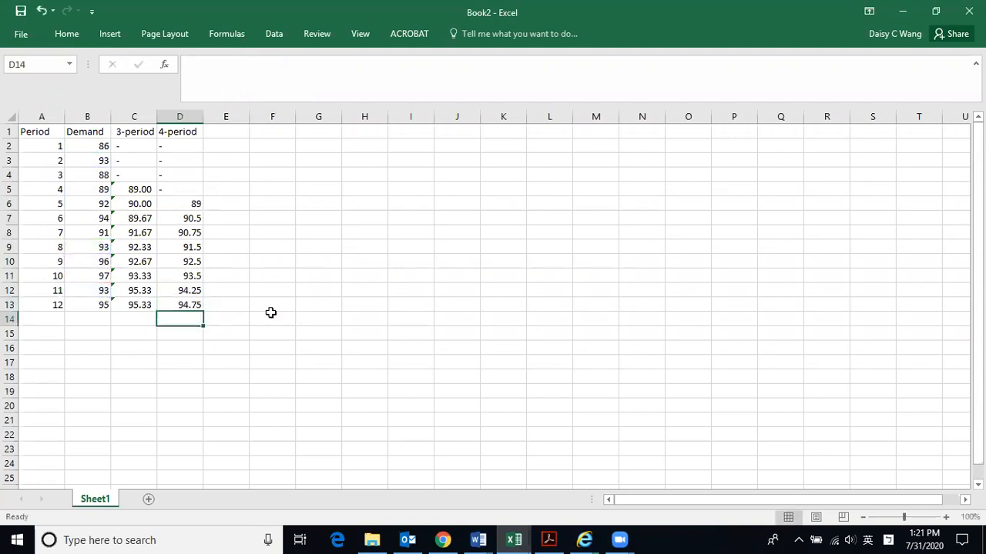
left_click(190, 307)
left_click(259, 65)
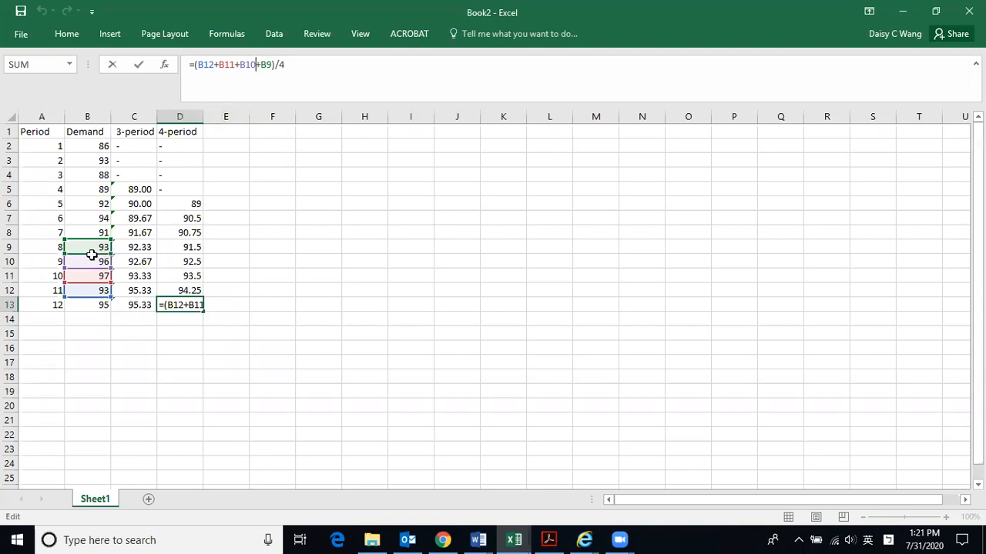
left_click_drag(286, 65, 282, 67)
left_click(332, 77)
key("Return")
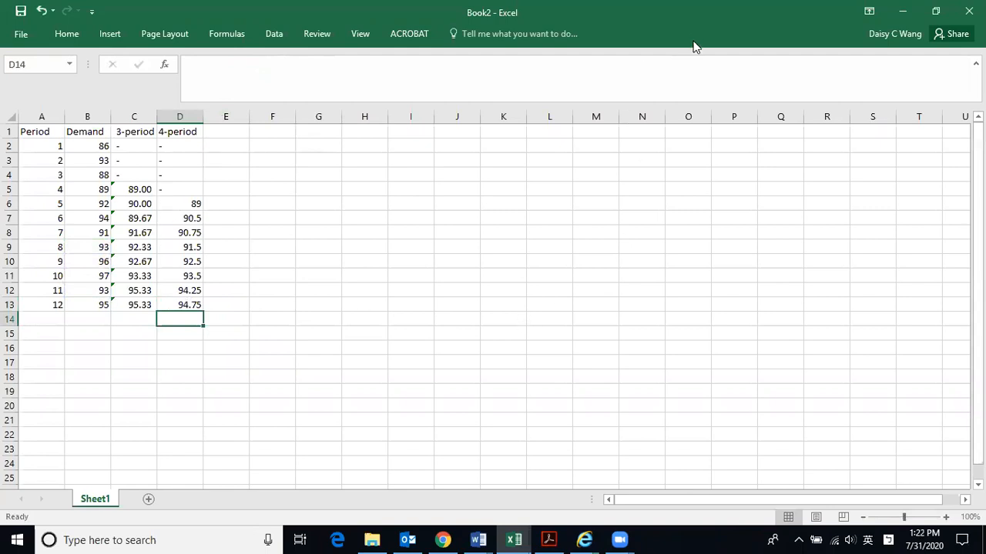
left_click(613, 67)
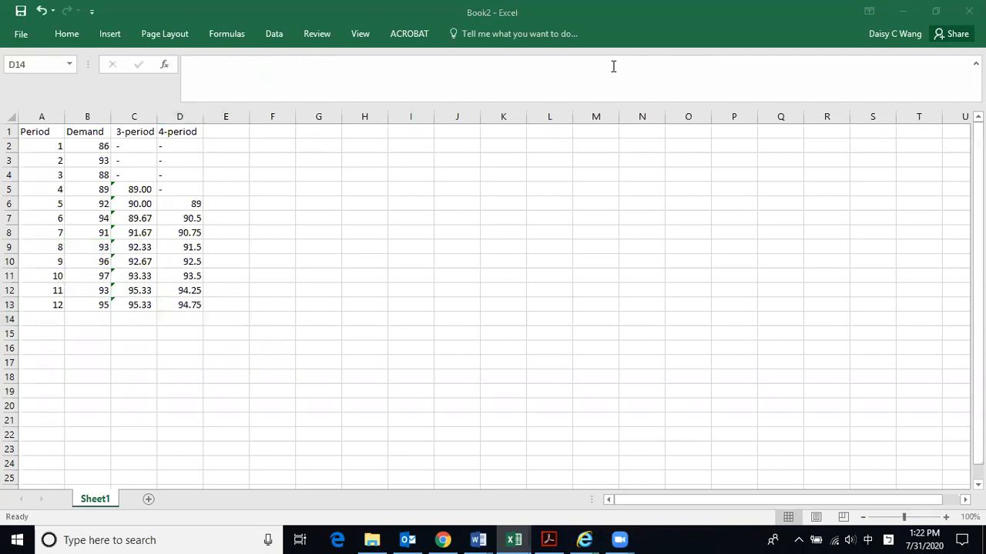